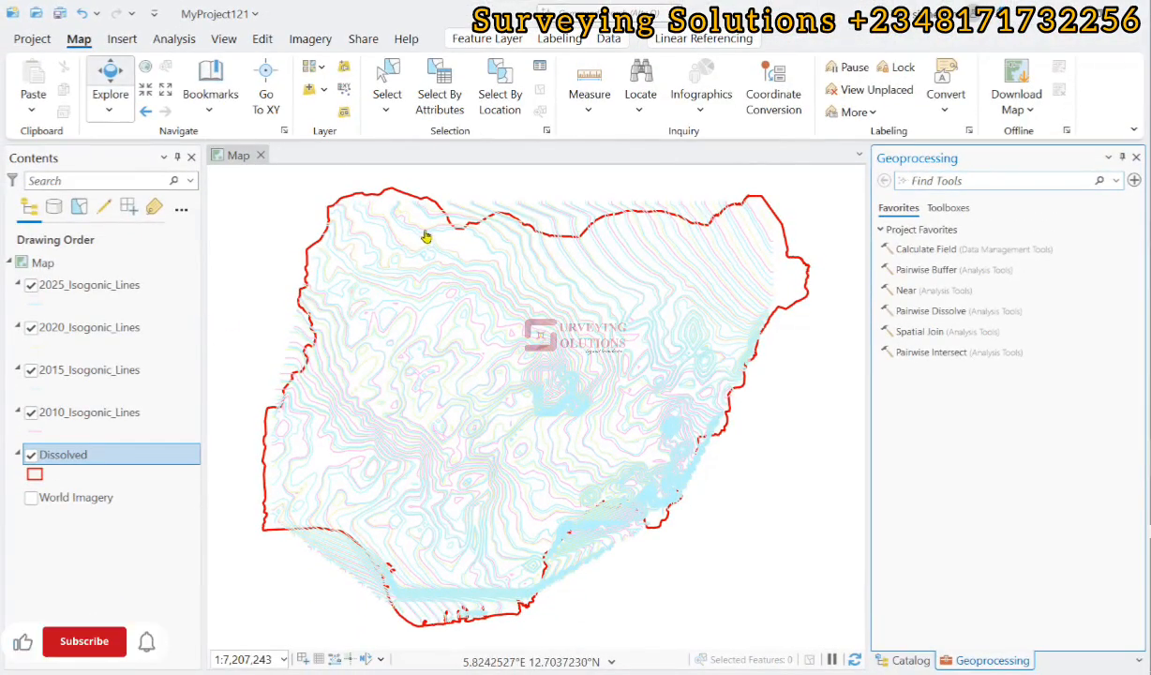
# Examine where the isogonic lines extend beyond the Dissolved boundary along its northern, southwestern and western edges.
pyautogui.scroll(4, 442, 221)
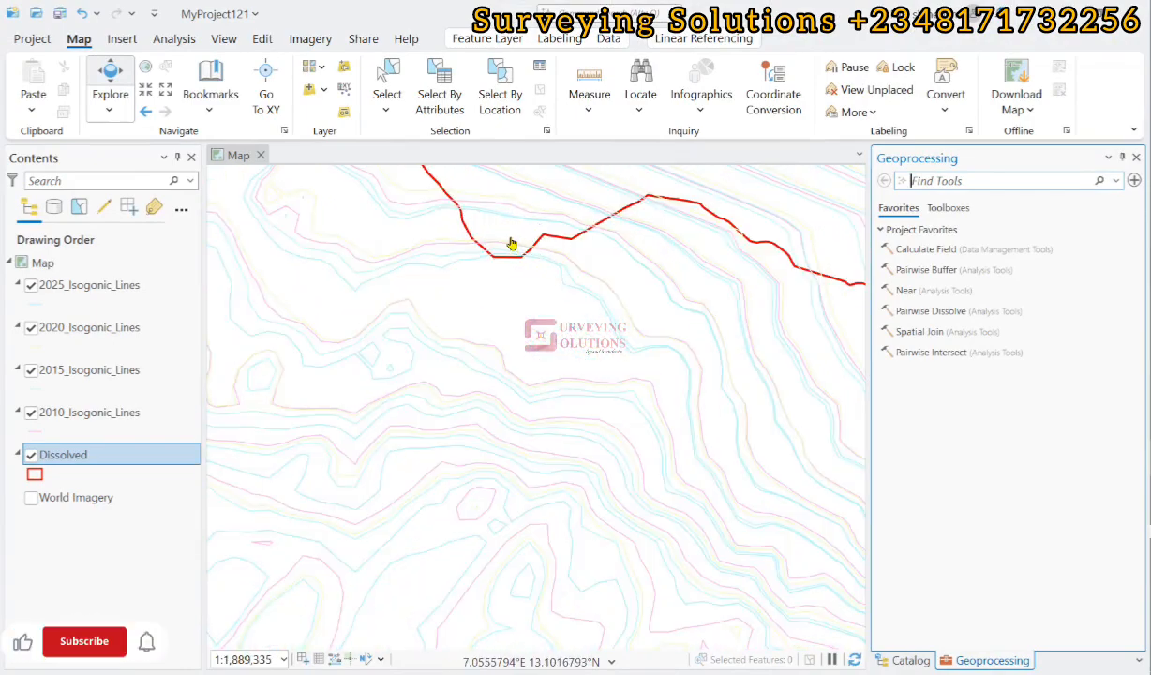
pyautogui.moveTo(515, 224); pyautogui.dragTo(481, 339)
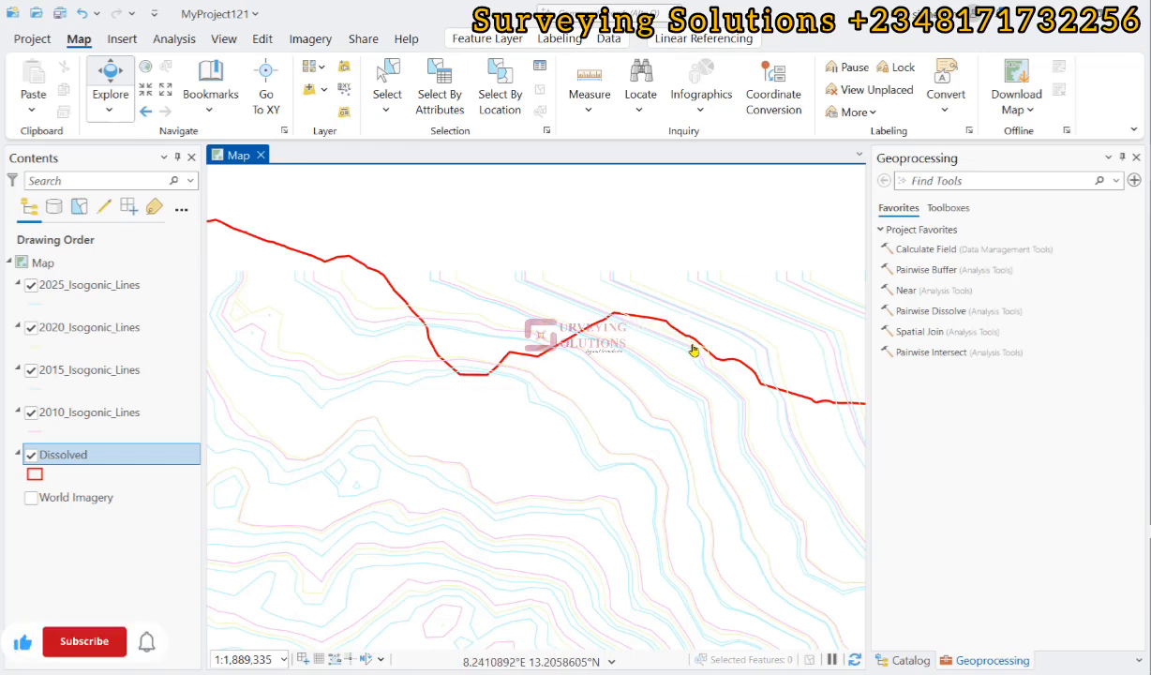
pyautogui.scroll(-4, 449, 281)
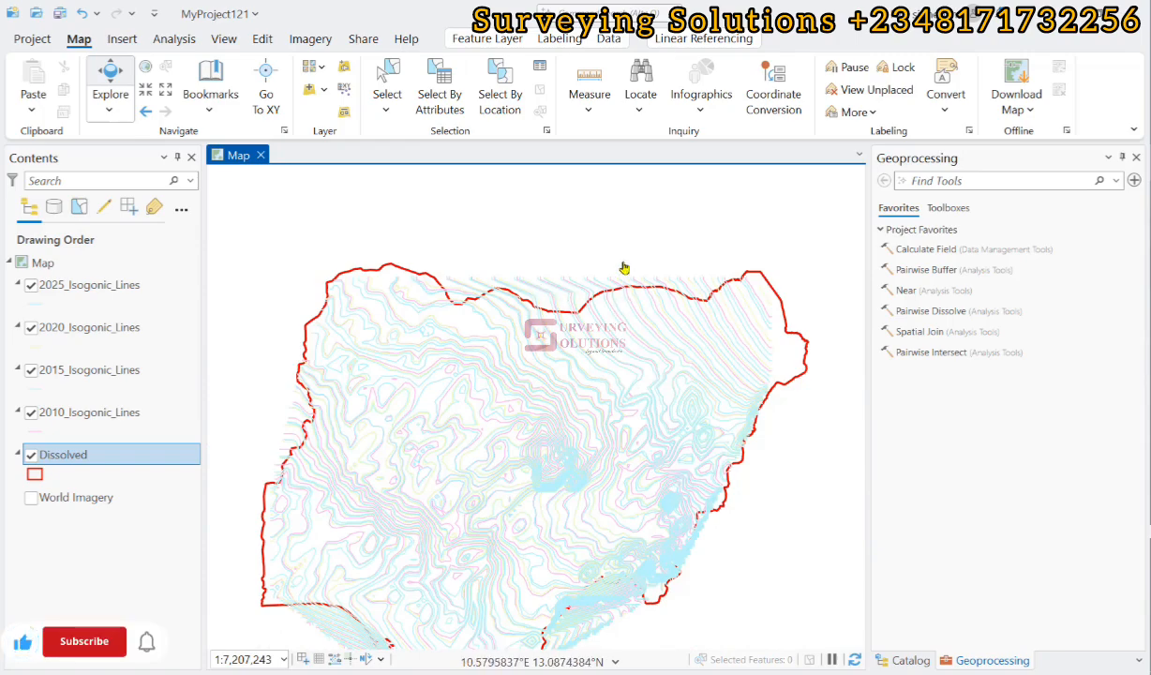
pyautogui.scroll(-2, 510, 309)
pyautogui.scroll(6, 405, 530)
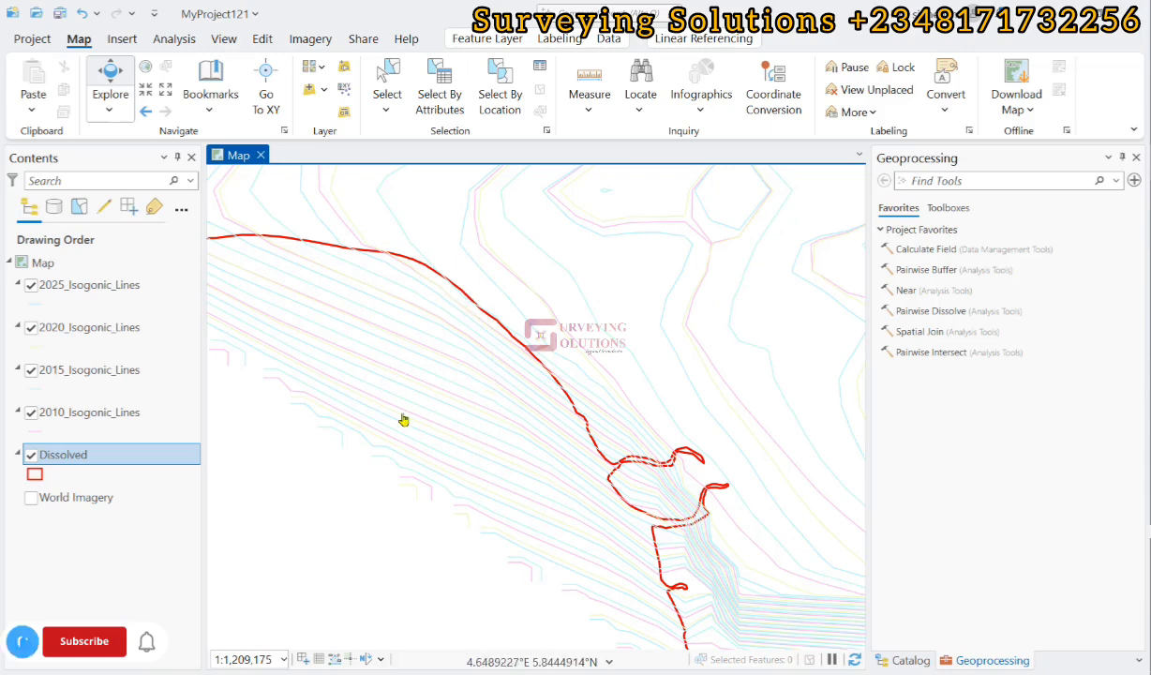
pyautogui.scroll(-3, 472, 433)
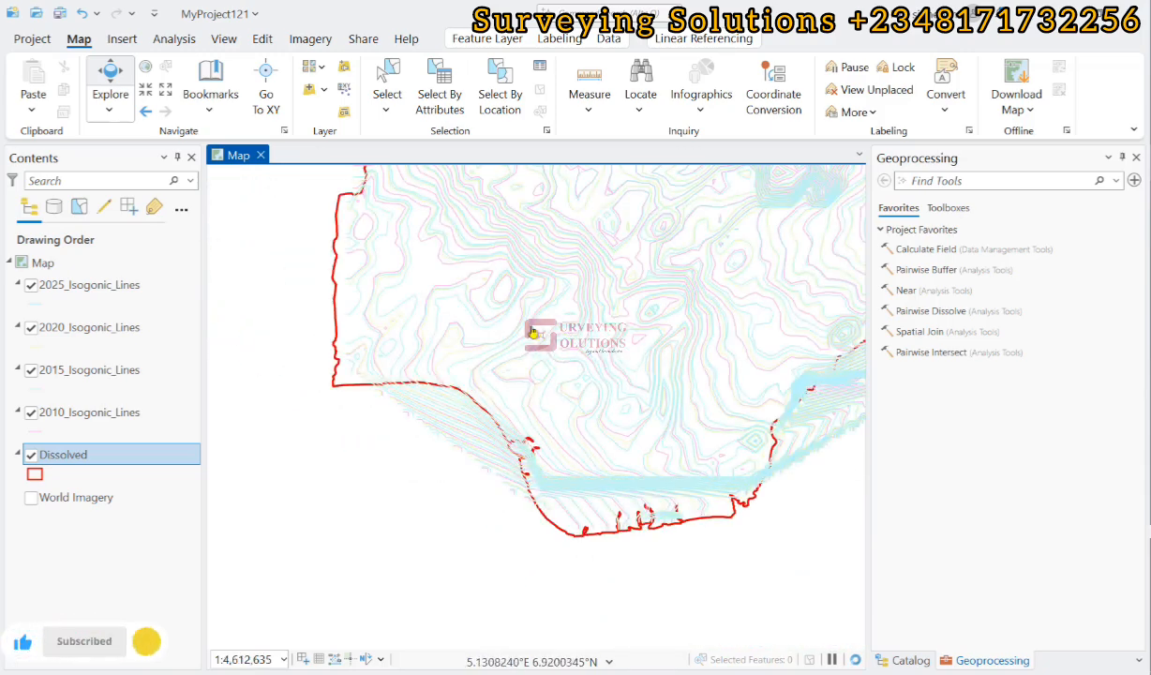
pyautogui.moveTo(553, 298); pyautogui.dragTo(482, 457)
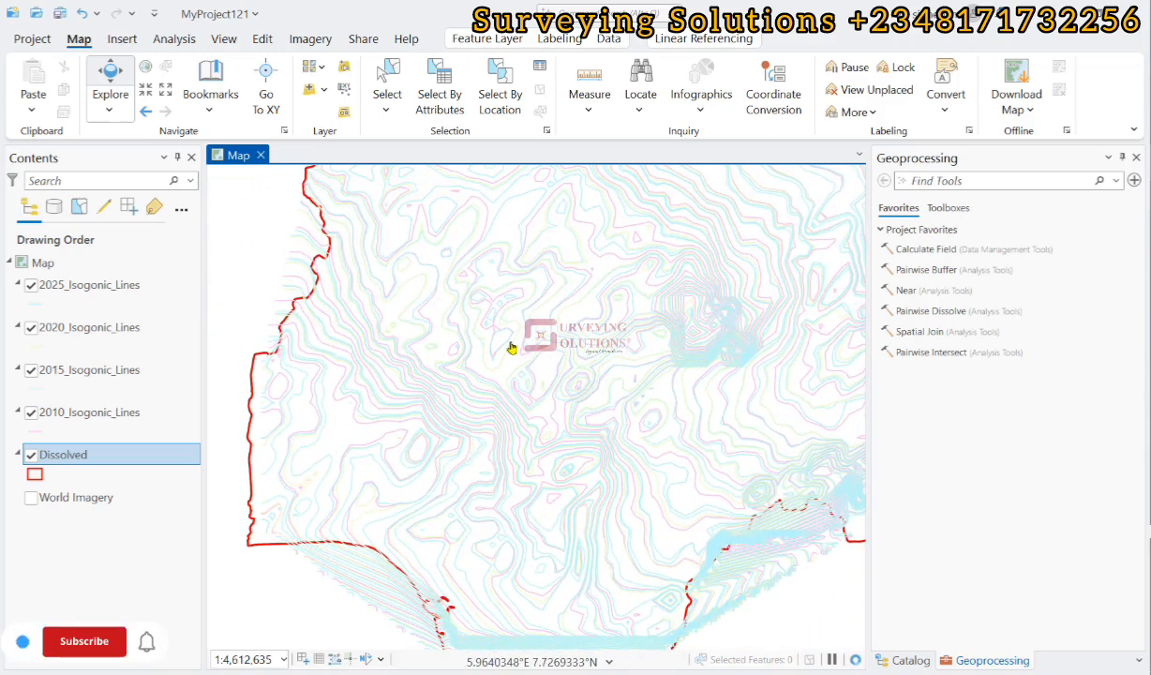
pyautogui.moveTo(648, 272); pyautogui.dragTo(489, 453)
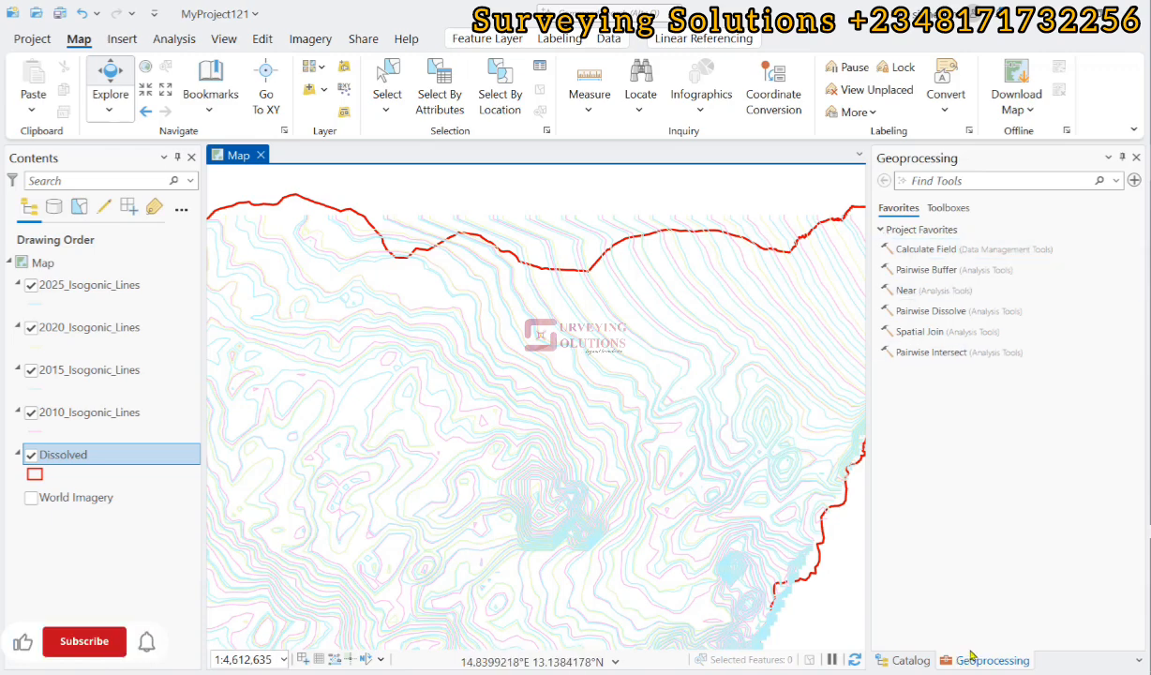
# Open the Clip tool from the Extract toolset of Analysis Tools in batch mode.
pyautogui.click(945, 208)
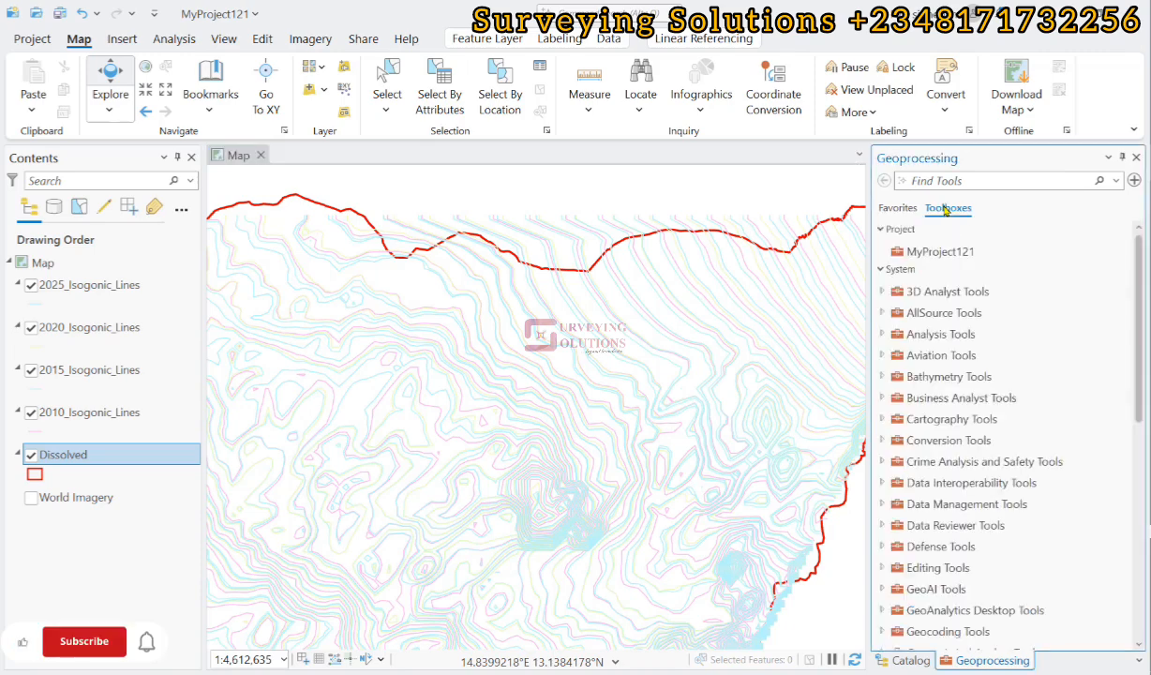
pyautogui.click(880, 230)
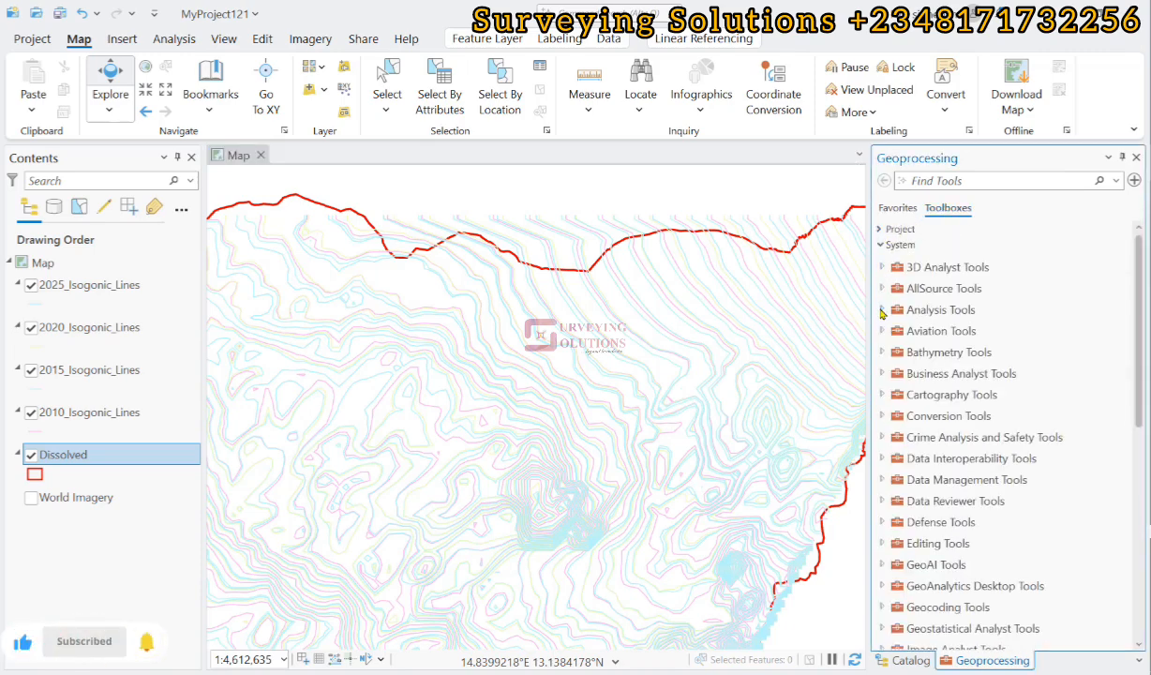
pyautogui.click(881, 310)
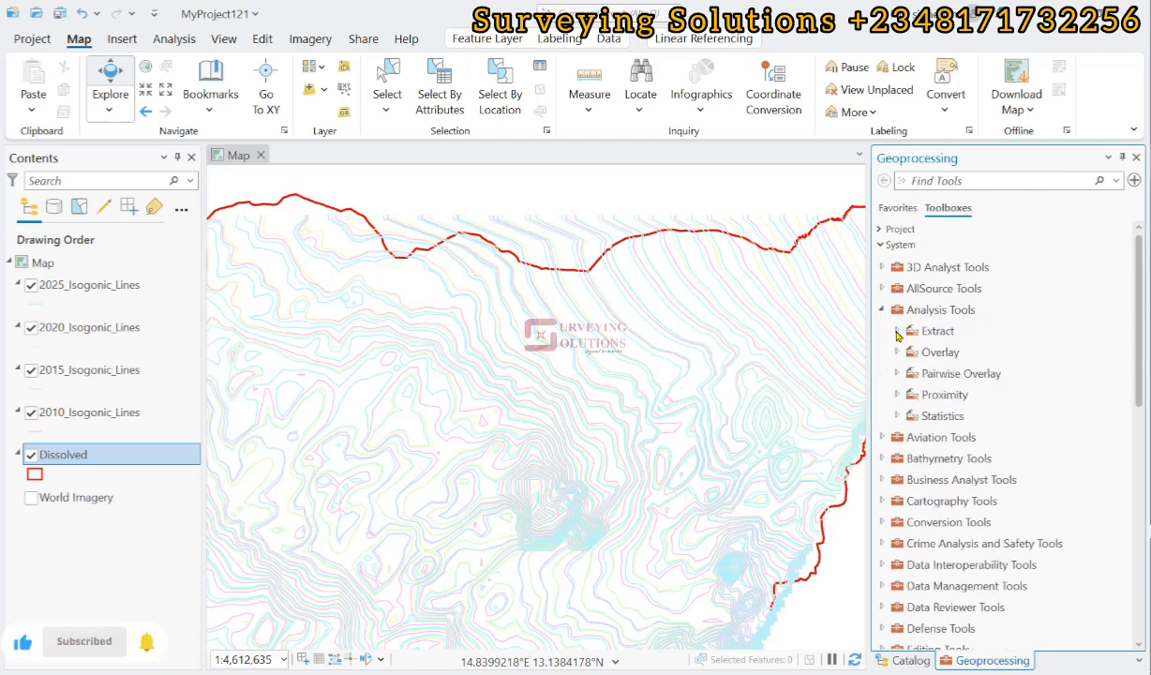
pyautogui.click(897, 333)
pyautogui.click(943, 355)
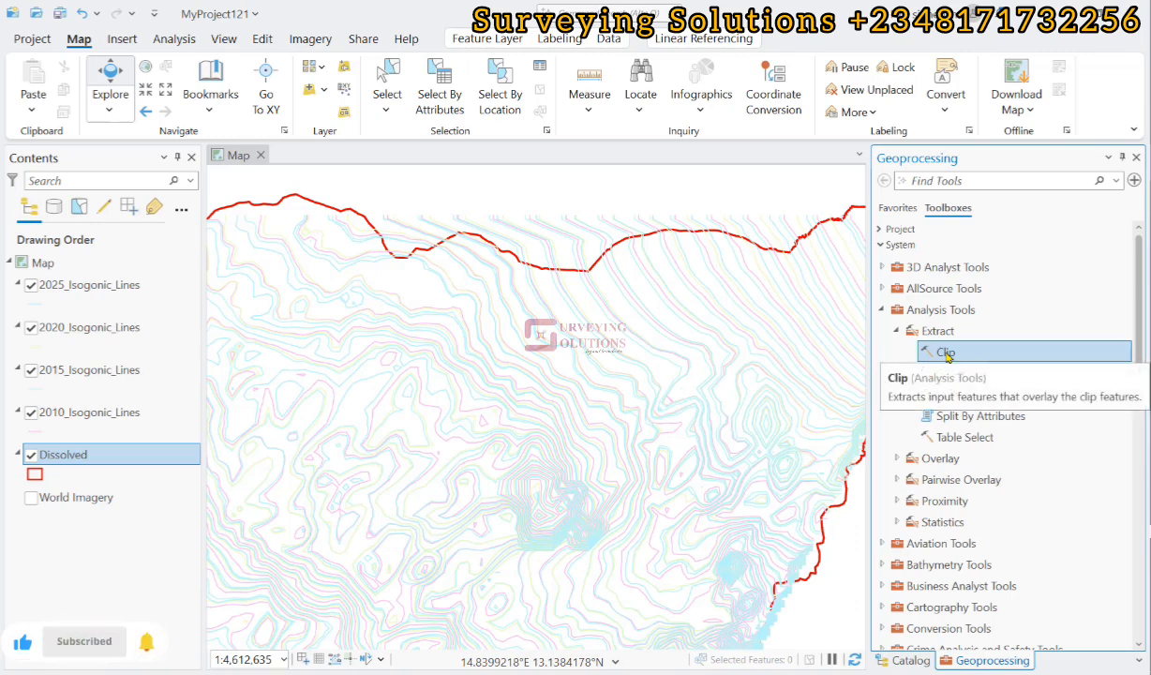
pyautogui.doubleClick(947, 355)
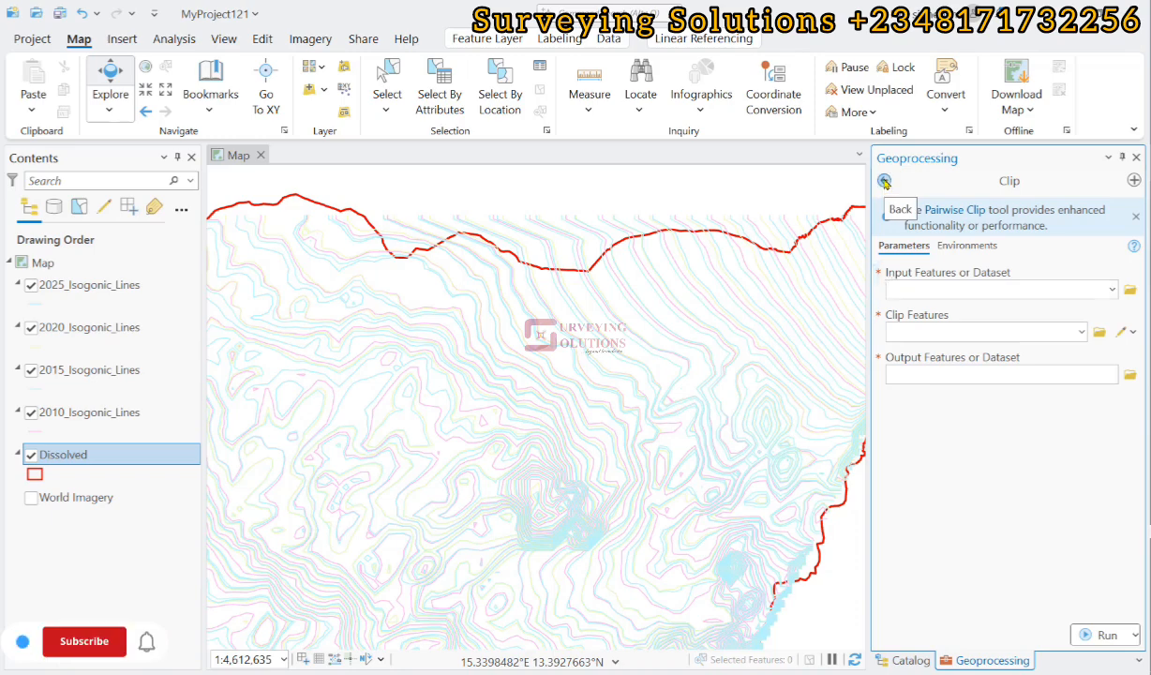
pyautogui.click(884, 183)
pyautogui.rightClick(952, 352)
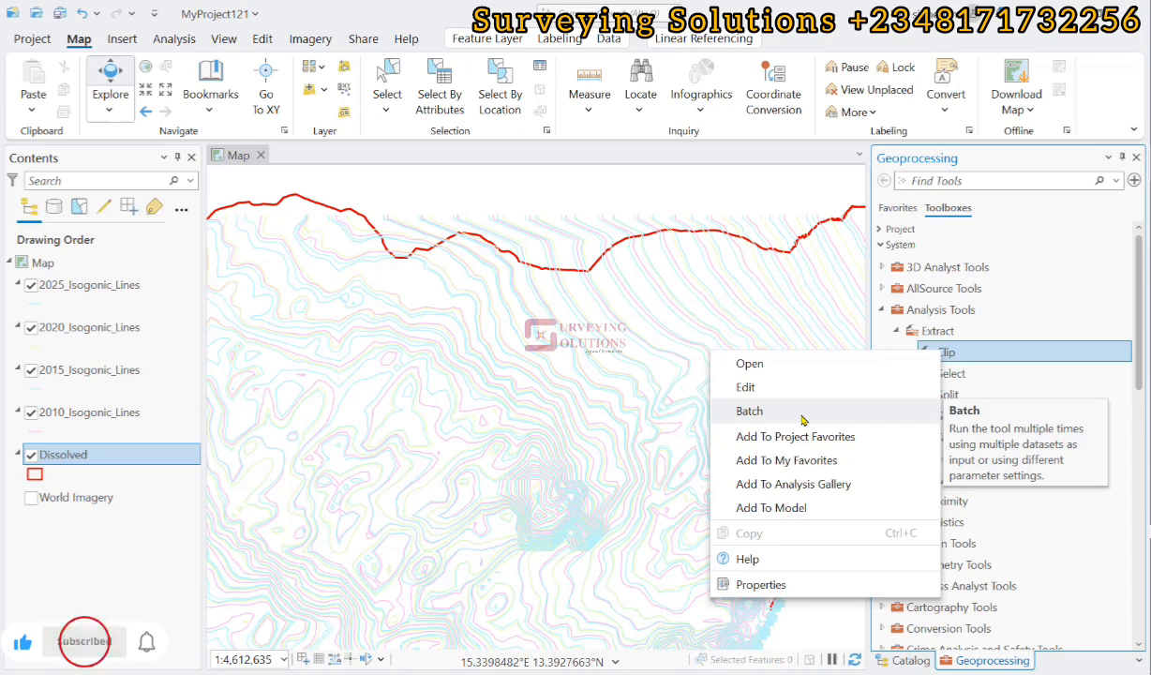
pyautogui.click(802, 420)
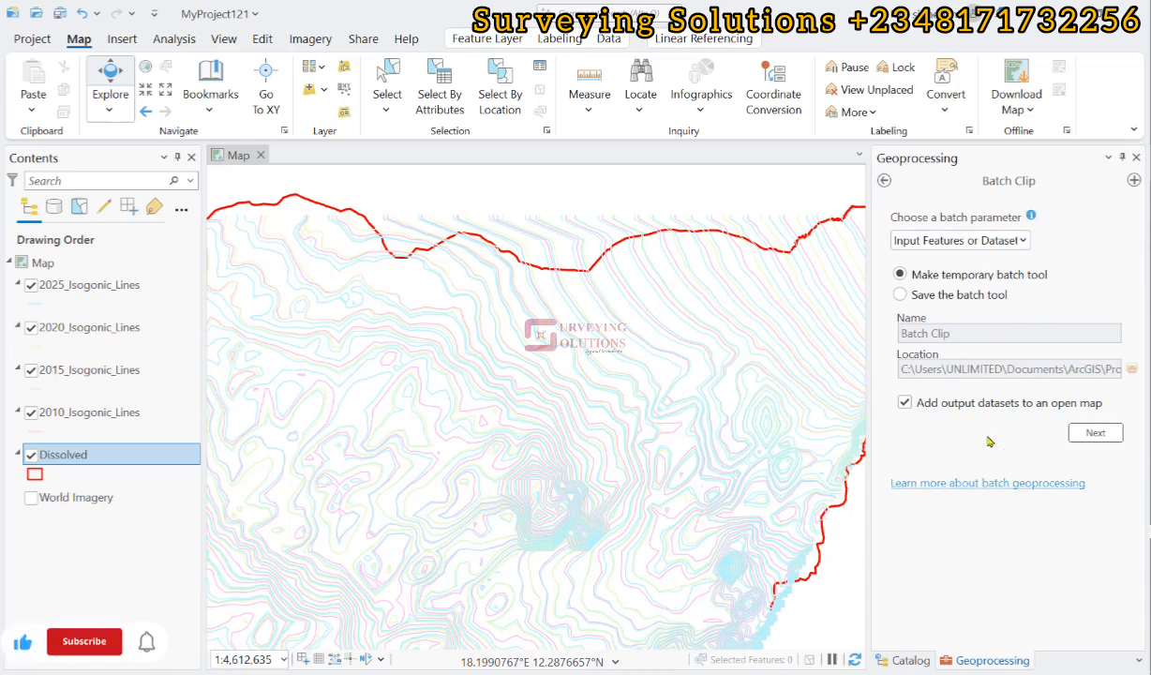
# Set up a temporary batch clip tool with Input Features or Dataset as the batch parameter.
pyautogui.click(1024, 241)
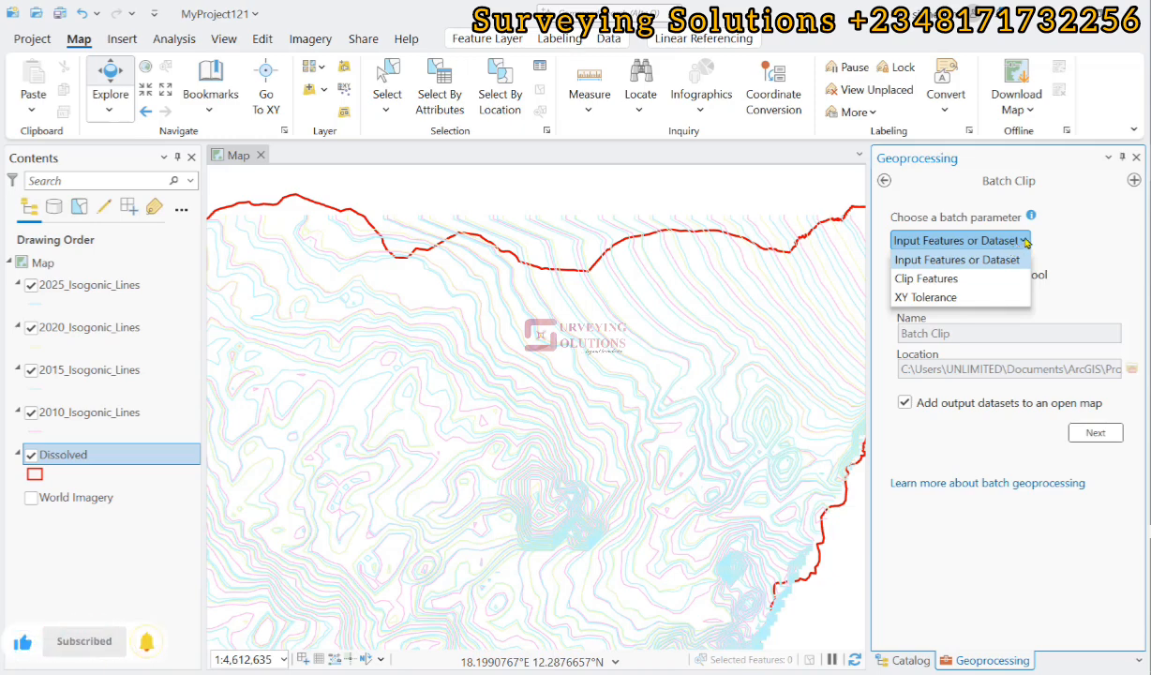
pyautogui.click(1026, 242)
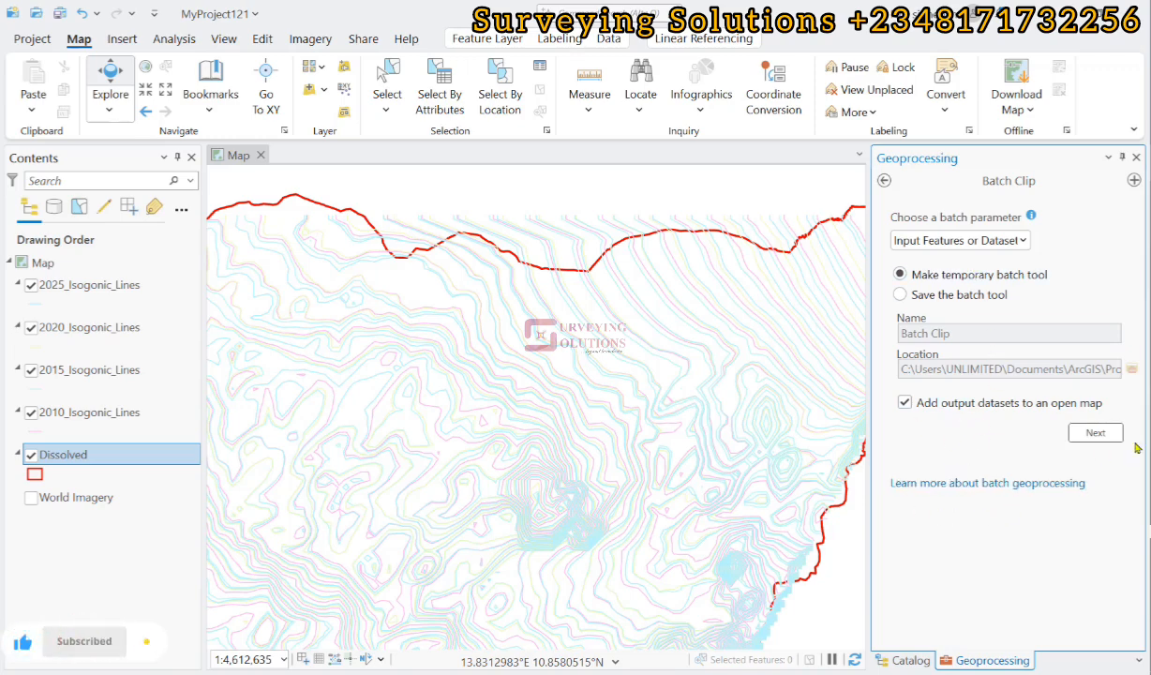
pyautogui.click(1094, 433)
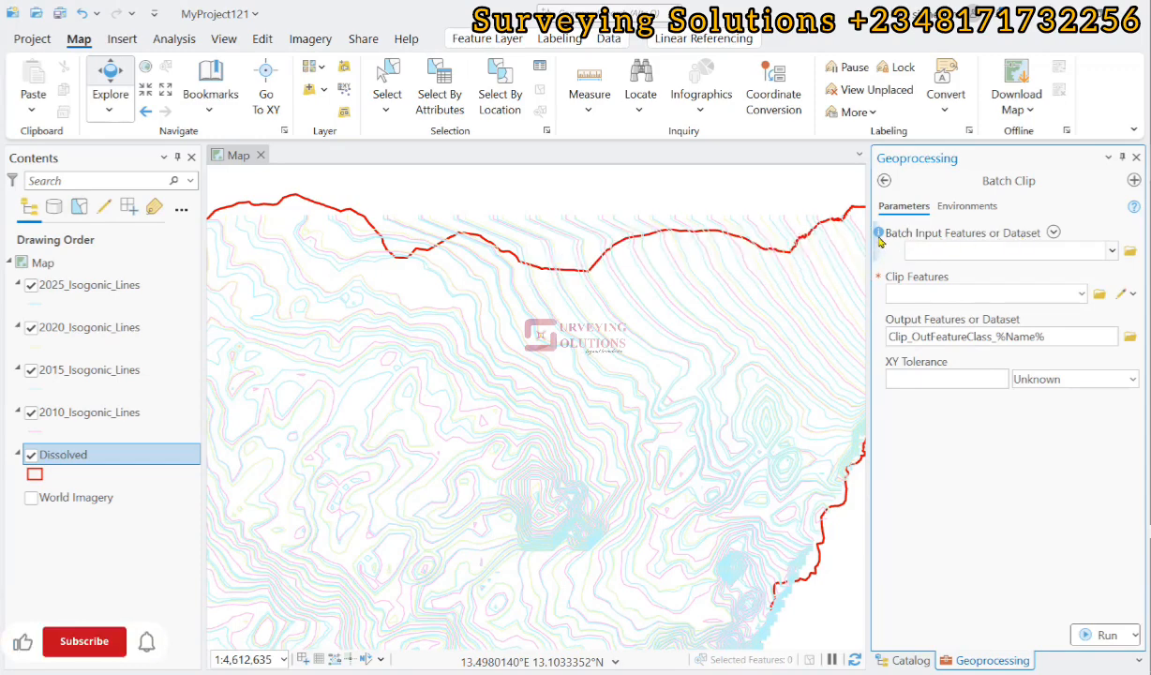
# Add 2010_Isogonic_Lines, 2015_Isogonic_Lines, 2020_Isogonic_Lines and 2025_Isogonic_Lines as the batch input features.
pyautogui.moveTo(879, 236)
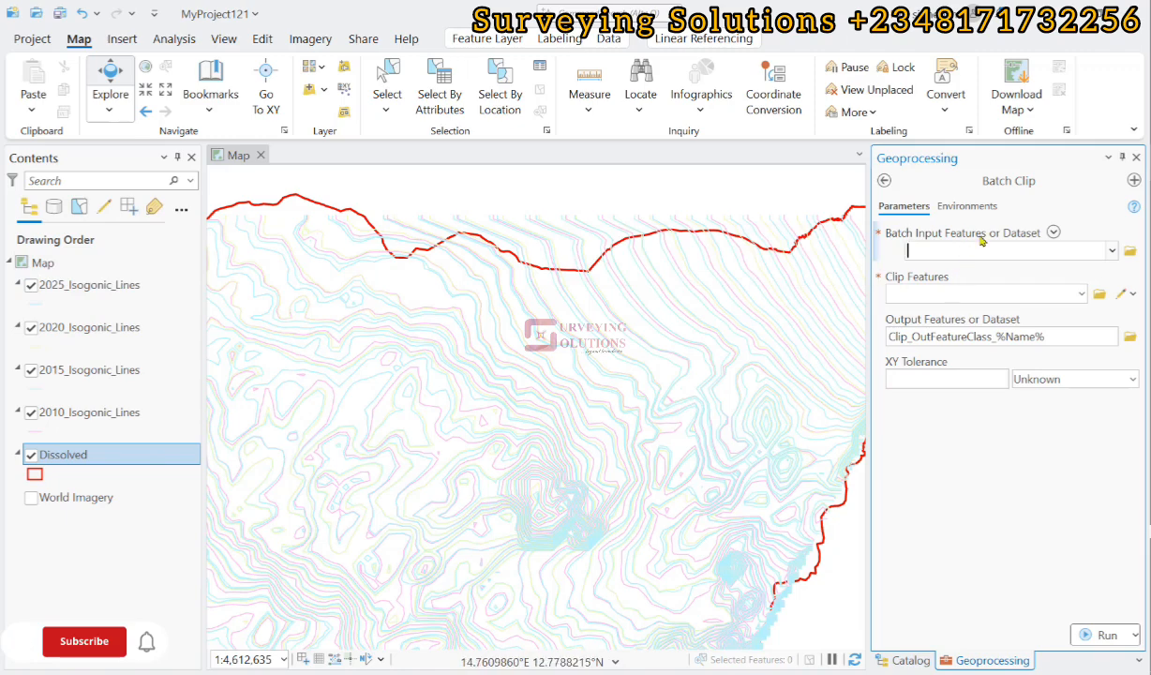
pyautogui.click(1053, 232)
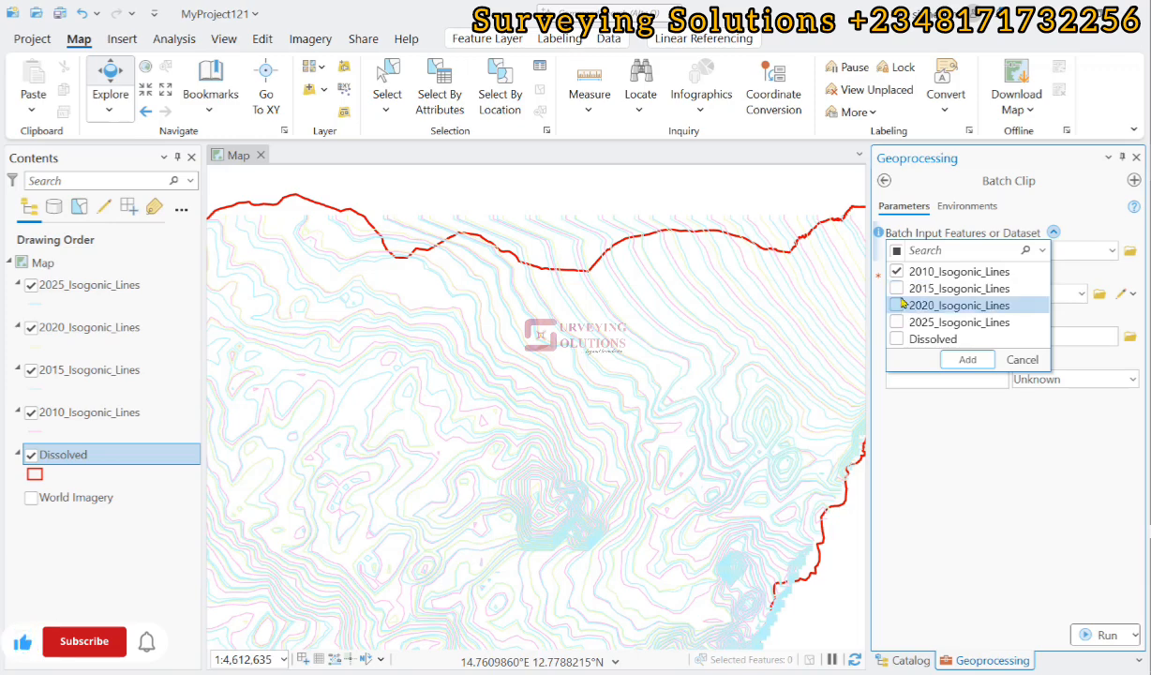
pyautogui.click(898, 289)
pyautogui.click(898, 305)
pyautogui.click(897, 322)
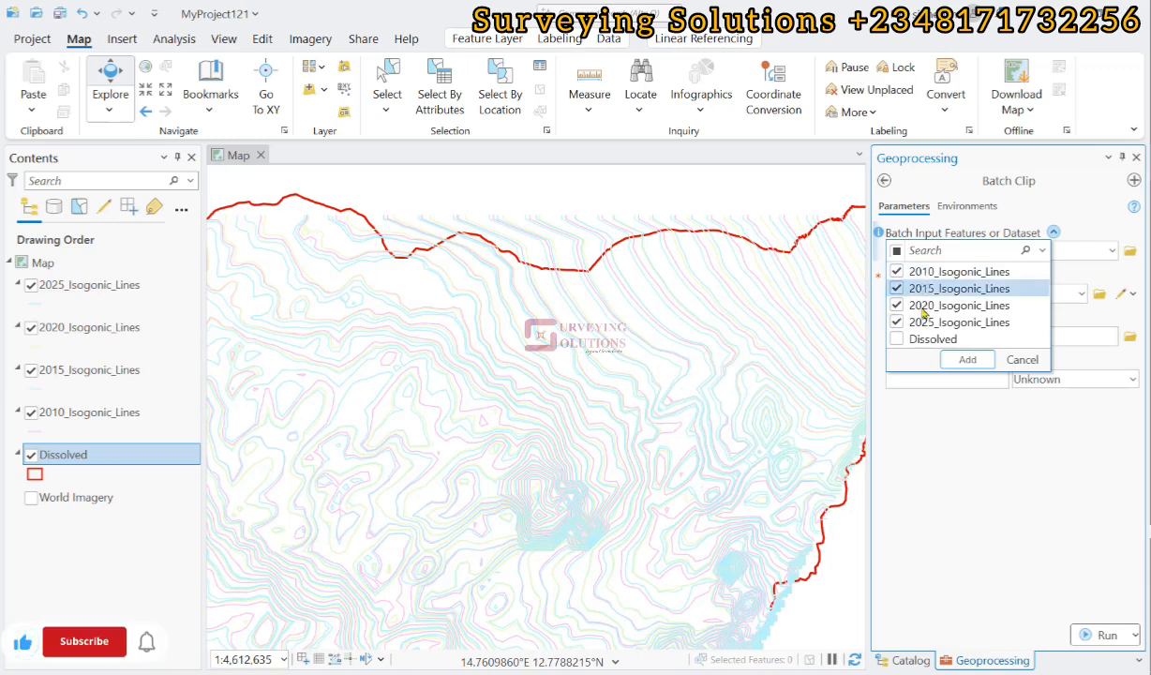
pyautogui.click(966, 361)
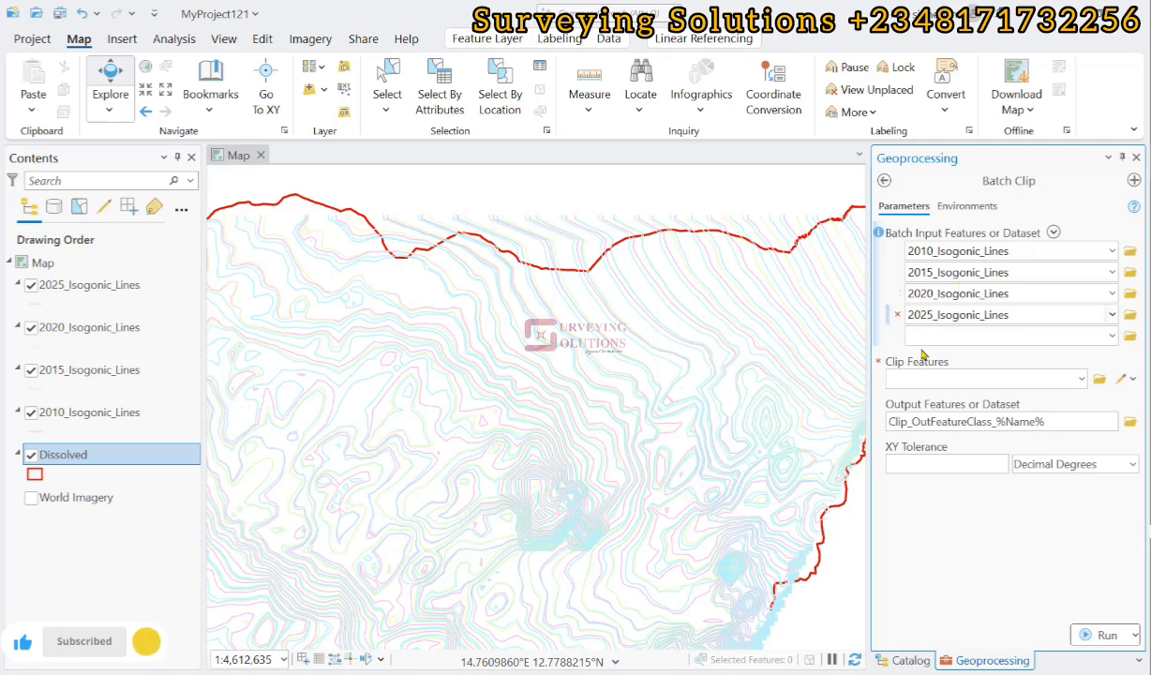
# Choose the Dissolved layer as the clip features for the batch clip.
pyautogui.click(1078, 378)
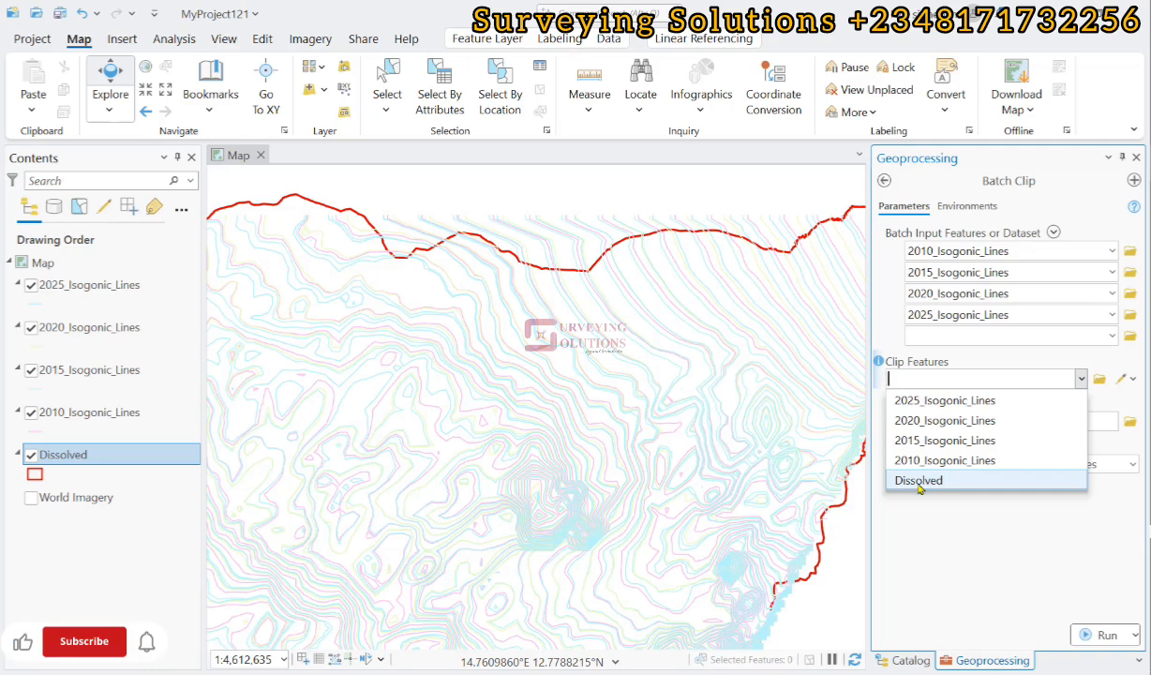
pyautogui.click(919, 480)
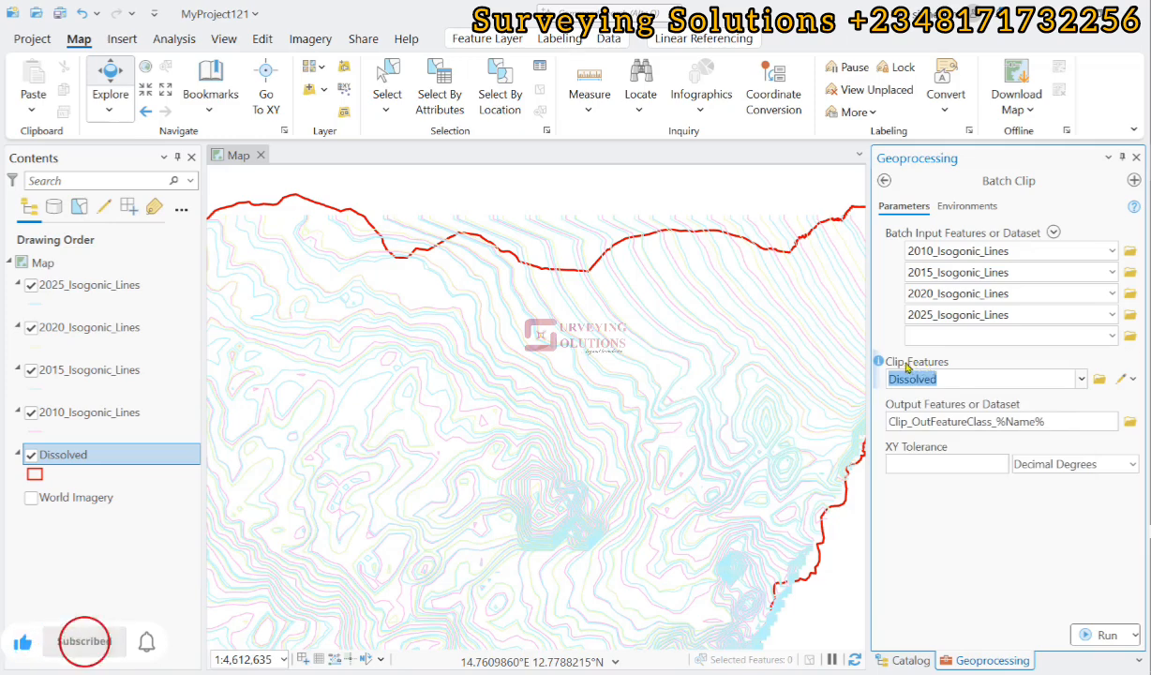
pyautogui.moveTo(879, 363)
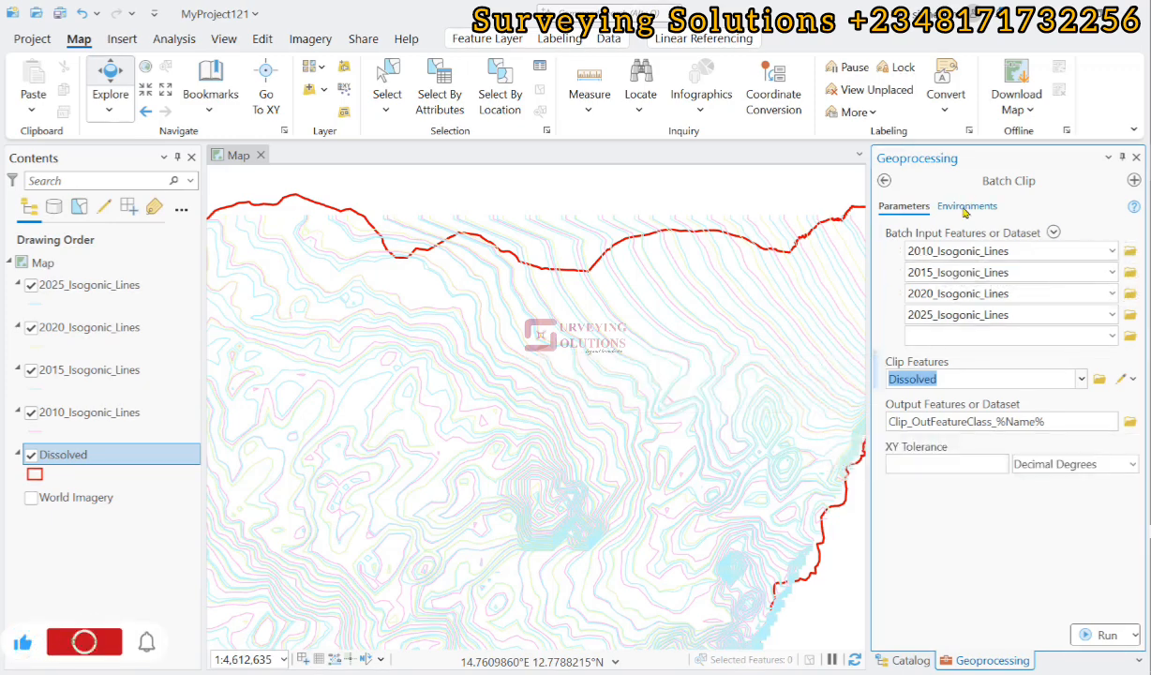
# Set the batch clip's output coordinate system to Current Map and its processing extent to the Dissolved layer.
pyautogui.click(964, 207)
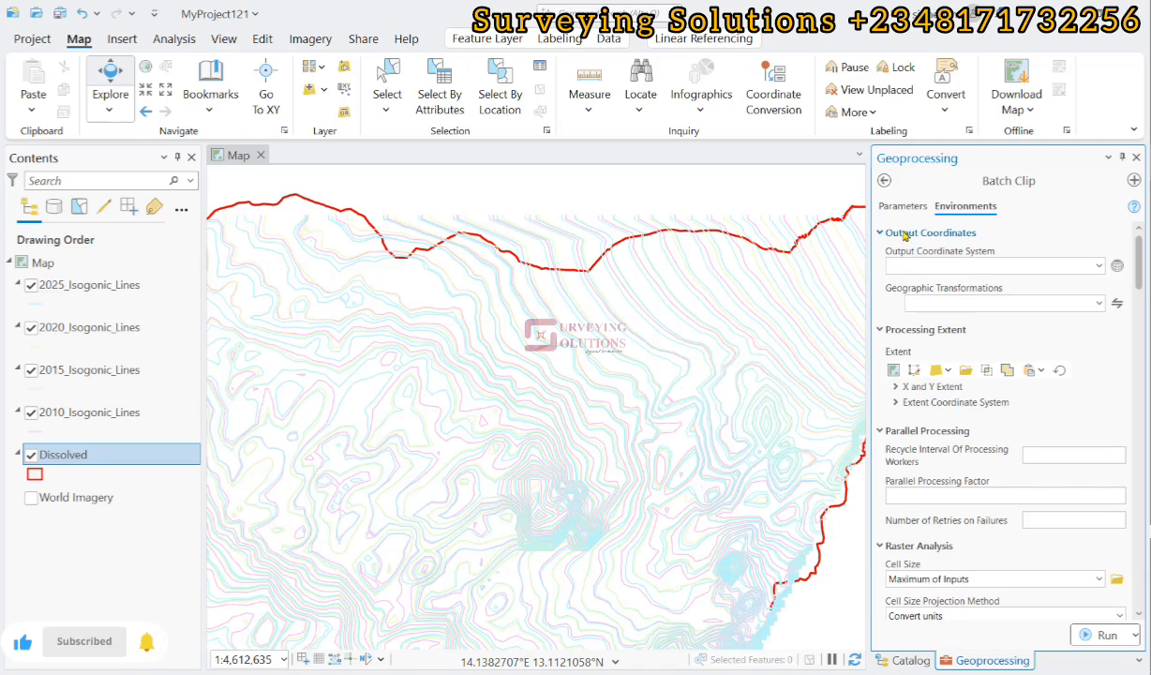
pyautogui.click(1099, 267)
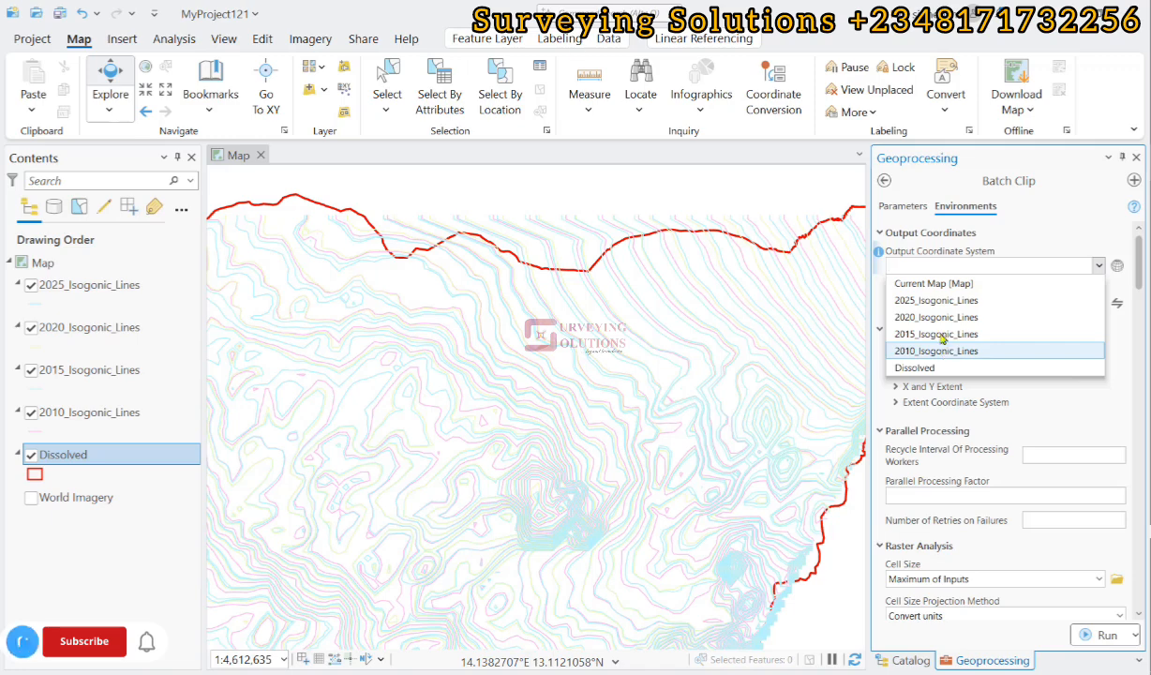
pyautogui.click(941, 283)
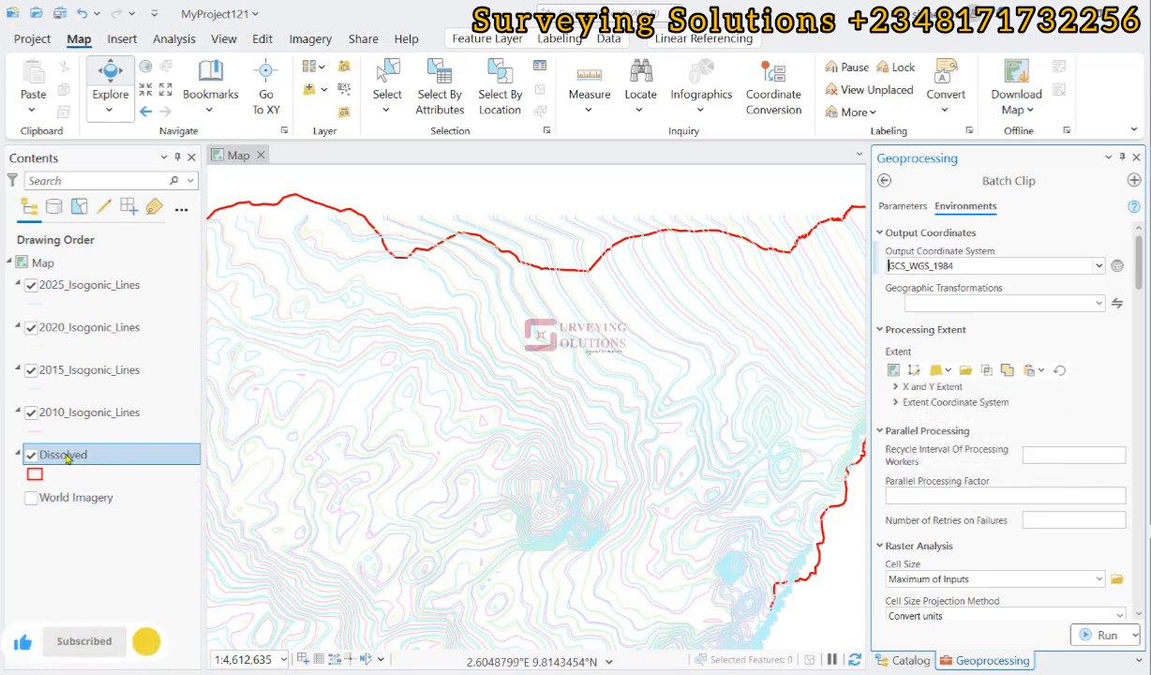
pyautogui.click(949, 371)
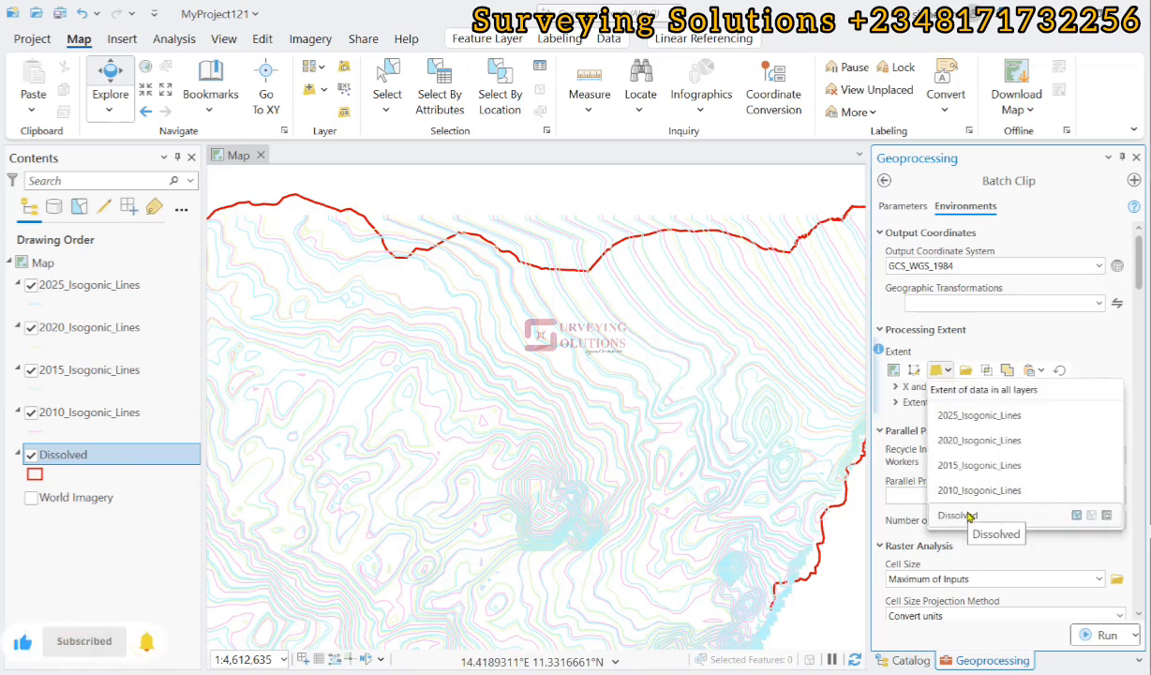
pyautogui.click(969, 515)
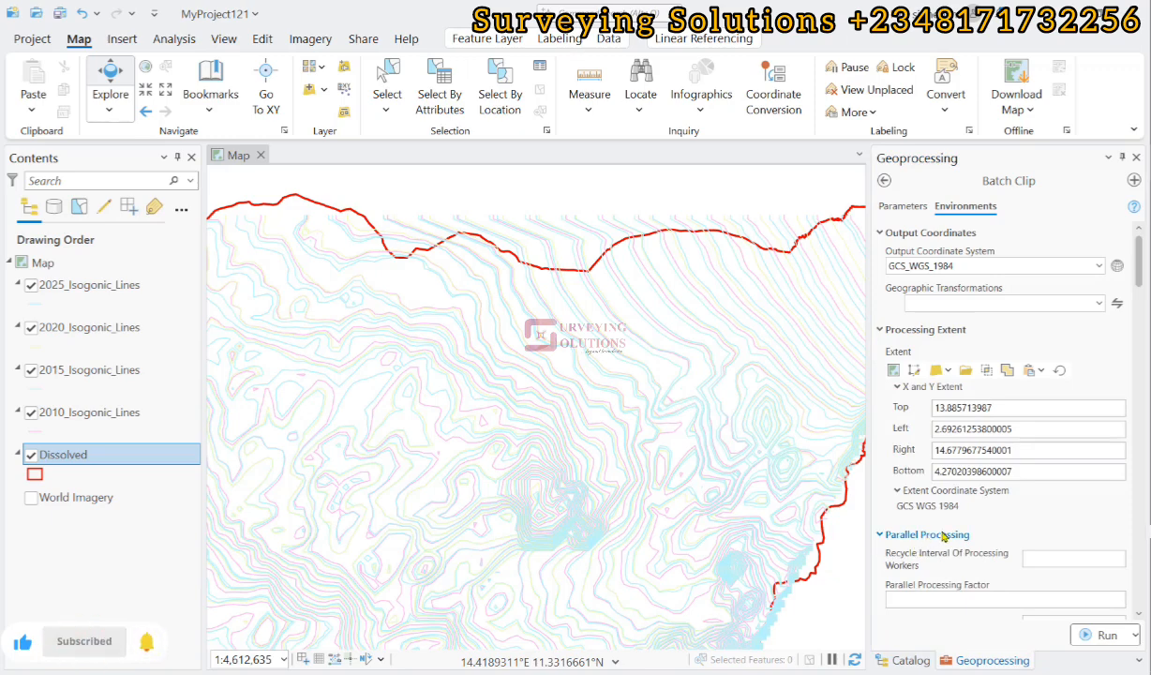
# Check the remaining environment settings and run the batch clip on the four isogonic line layers.
pyautogui.scroll(-3, 943, 536)
pyautogui.scroll(-12, 942, 474)
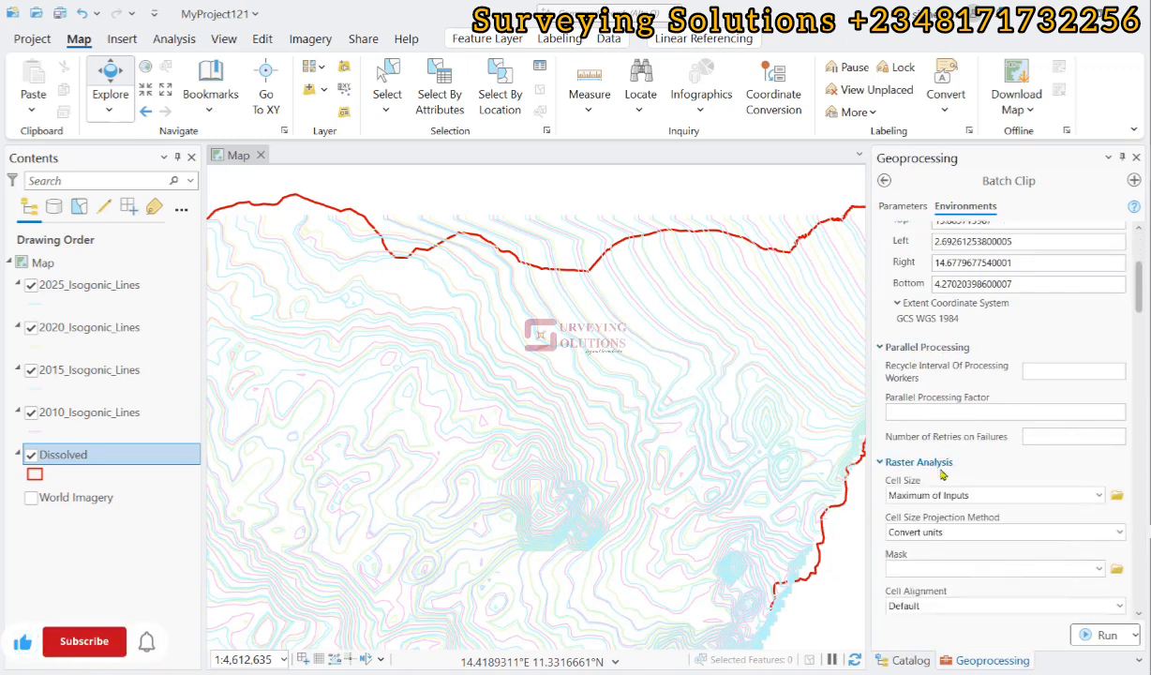
pyautogui.scroll(-4, 942, 474)
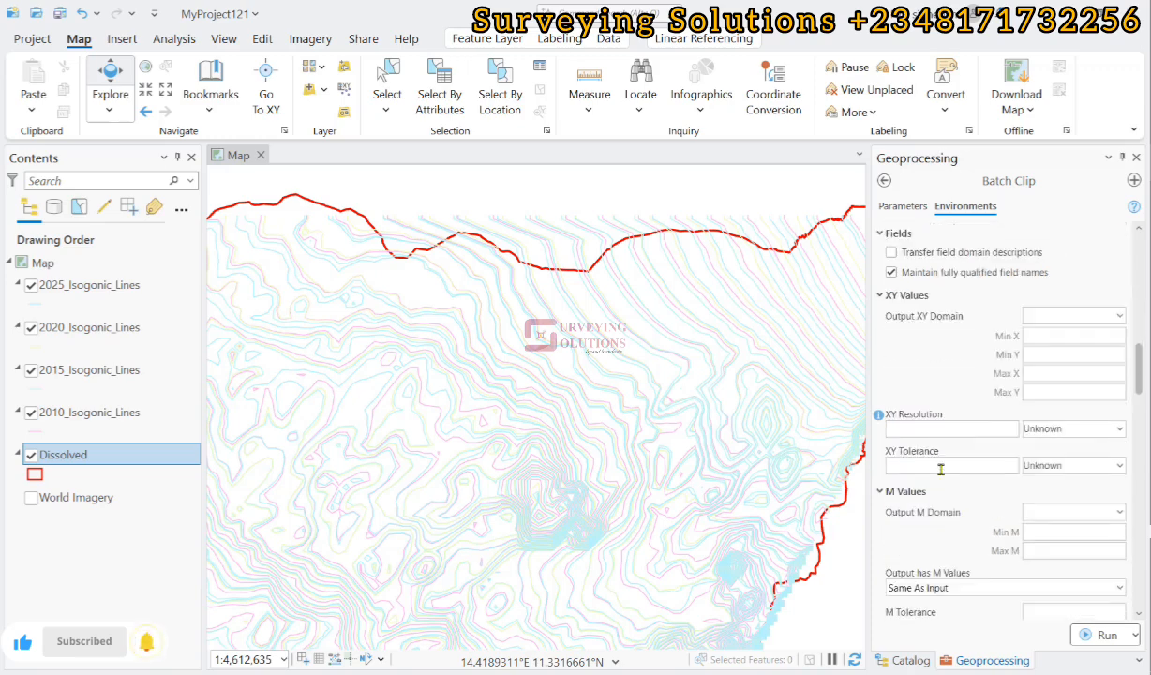
pyautogui.scroll(-4, 940, 469)
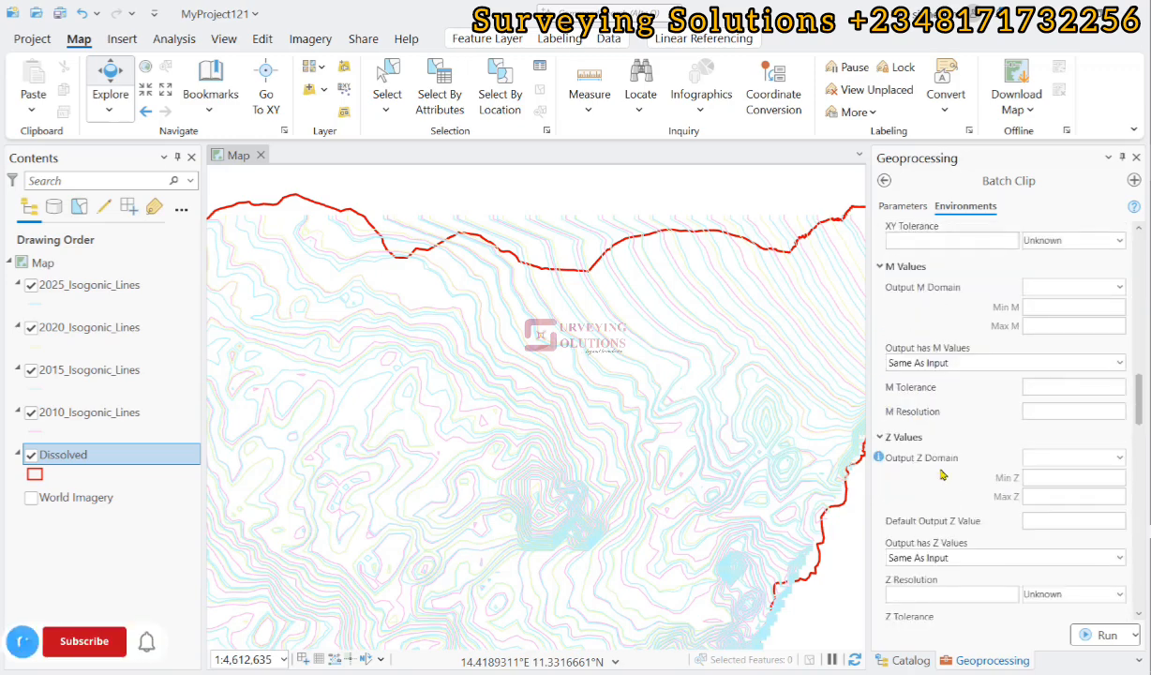
pyautogui.scroll(-4, 942, 474)
pyautogui.scroll(12, 942, 474)
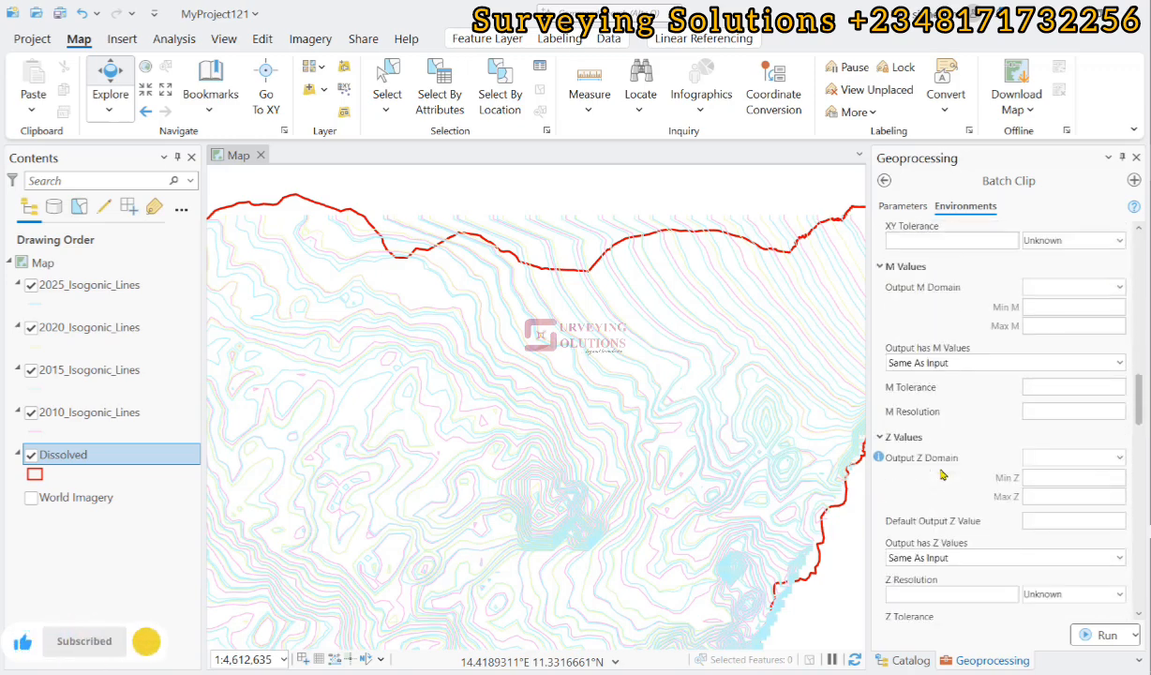
pyautogui.click(900, 207)
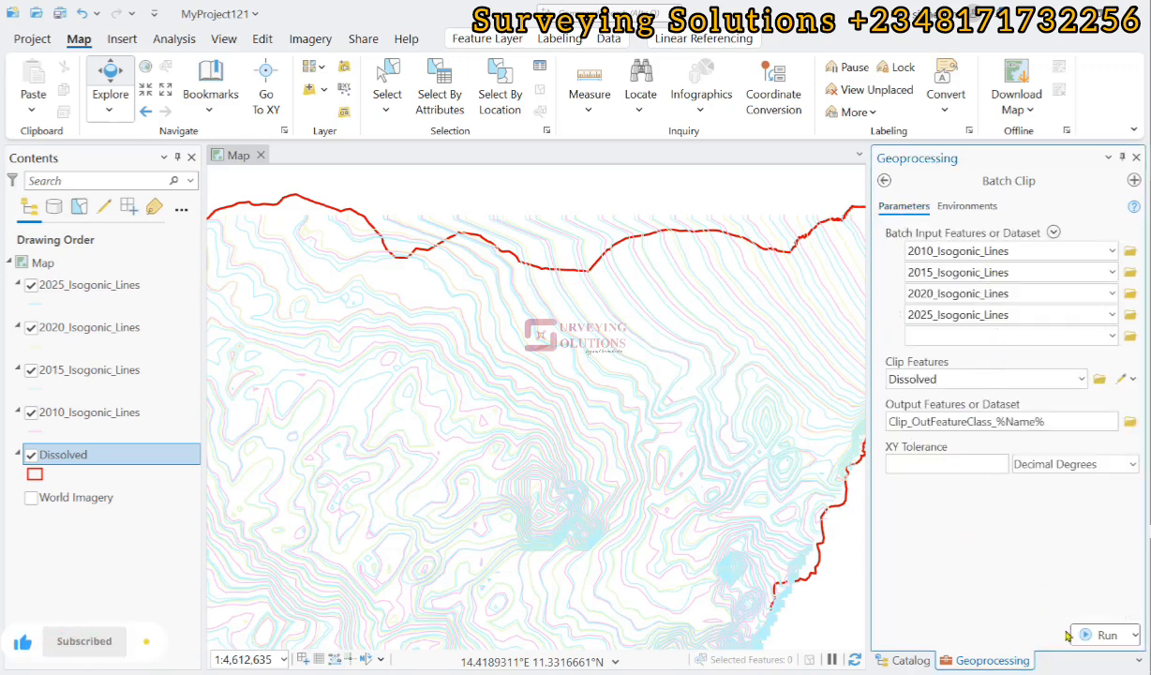
pyautogui.click(1096, 636)
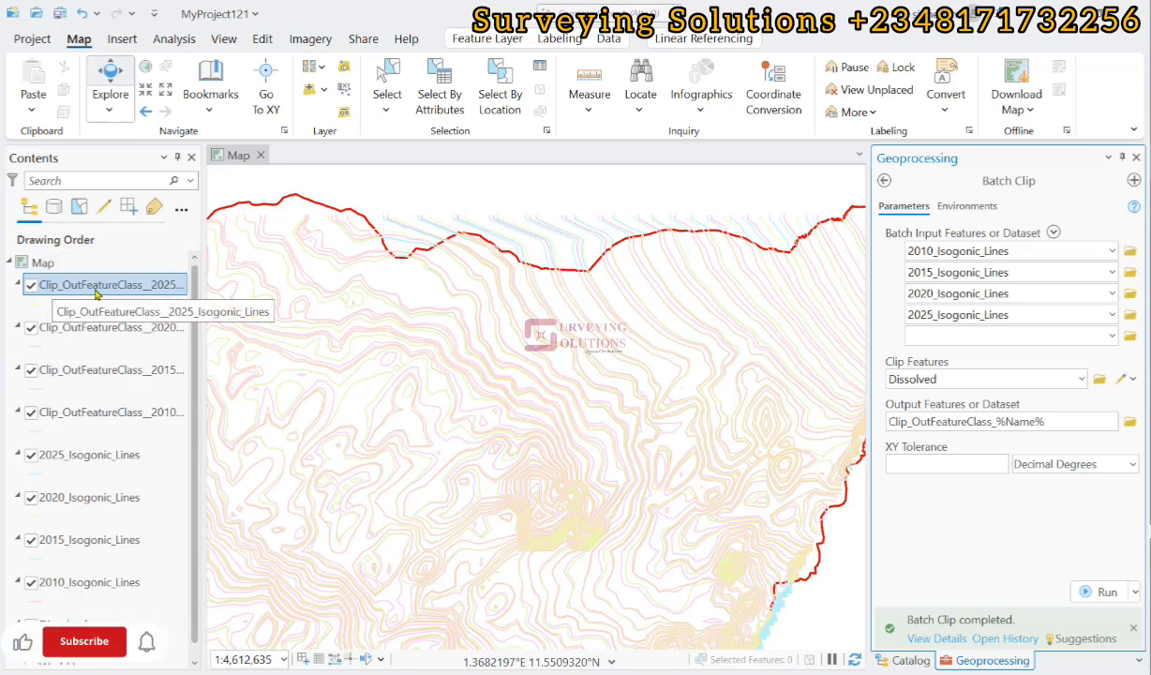
# Collapse the legends of the original 2025, 2020, 2015 and 2010_Isogonic_Lines layers and hide all four layers on the map.
pyautogui.click(16, 455)
pyautogui.click(18, 476)
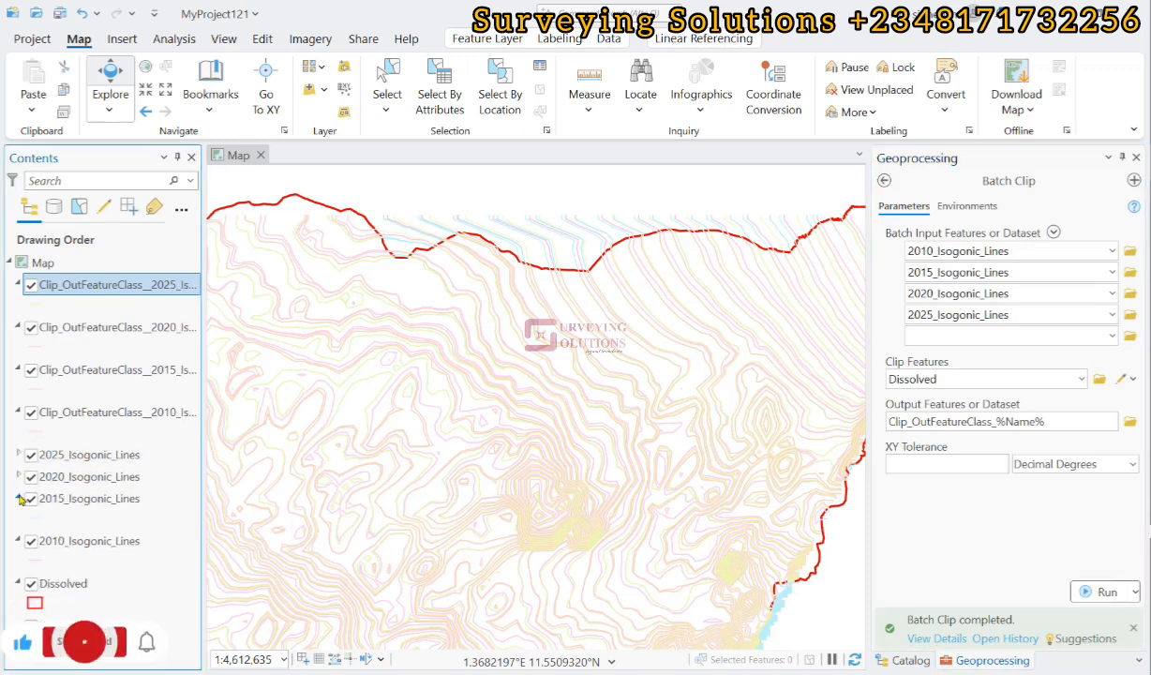
pyautogui.click(17, 497)
pyautogui.click(18, 519)
pyautogui.click(32, 521)
pyautogui.click(32, 500)
pyautogui.click(31, 478)
pyautogui.click(33, 456)
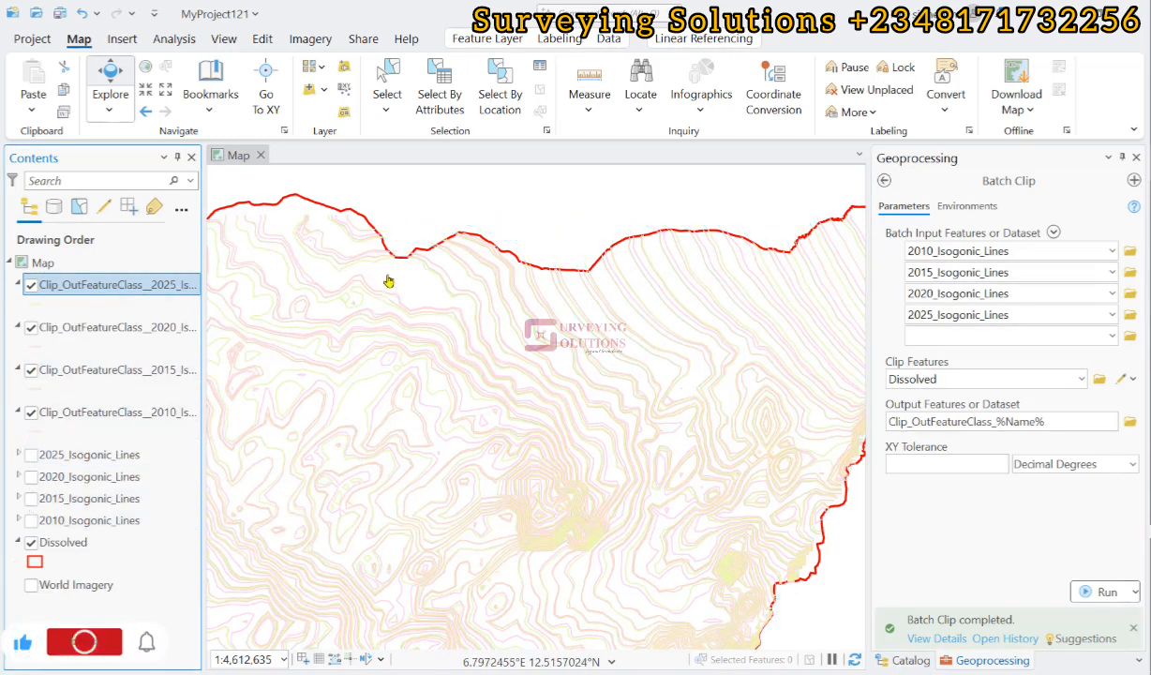
# Zoom to the Dissolved layer's extent and examine the clipped isogonic lines closely along the boundary.
pyautogui.click(67, 542)
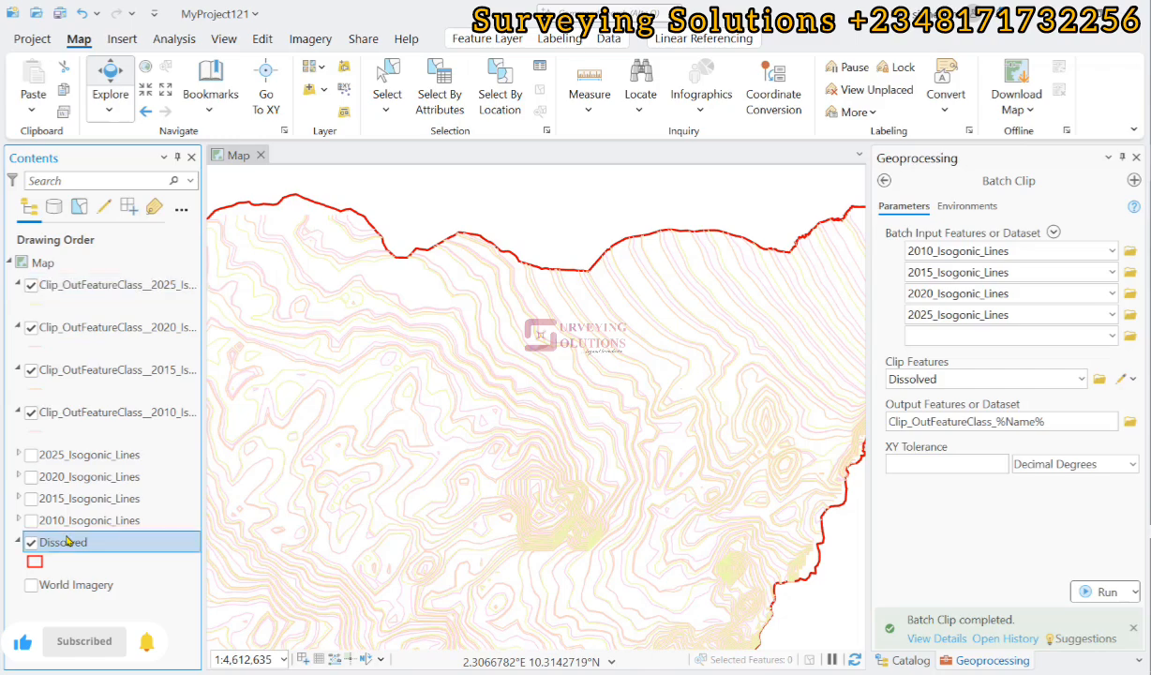
pyautogui.rightClick(70, 541)
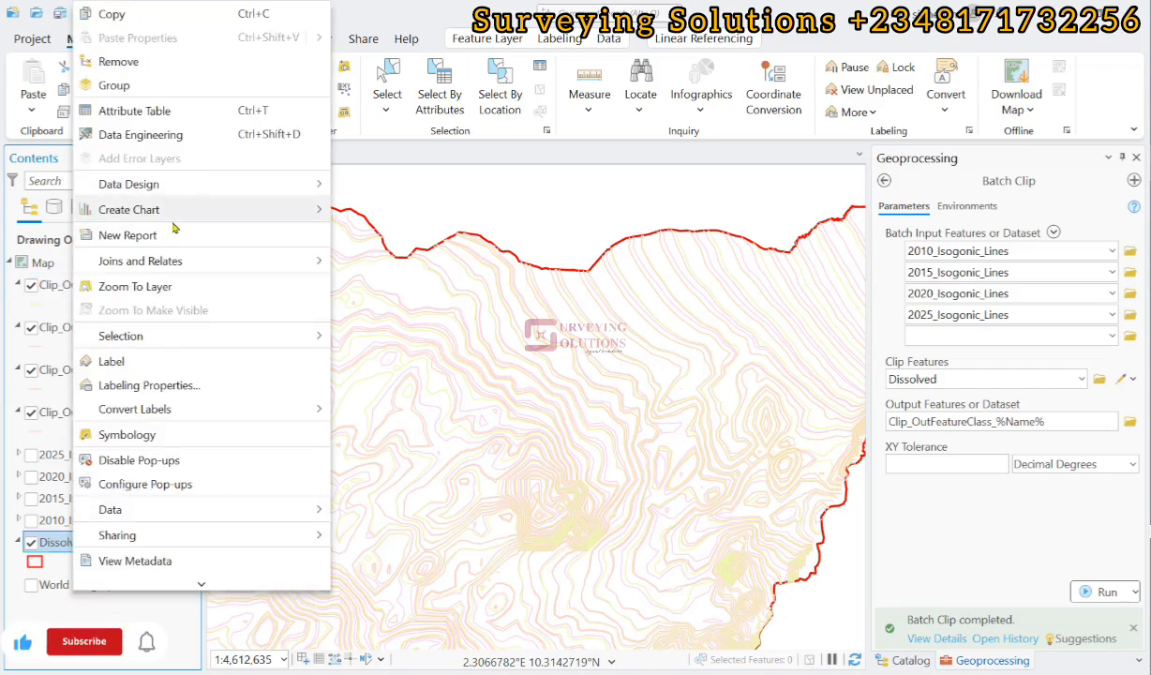
pyautogui.click(169, 288)
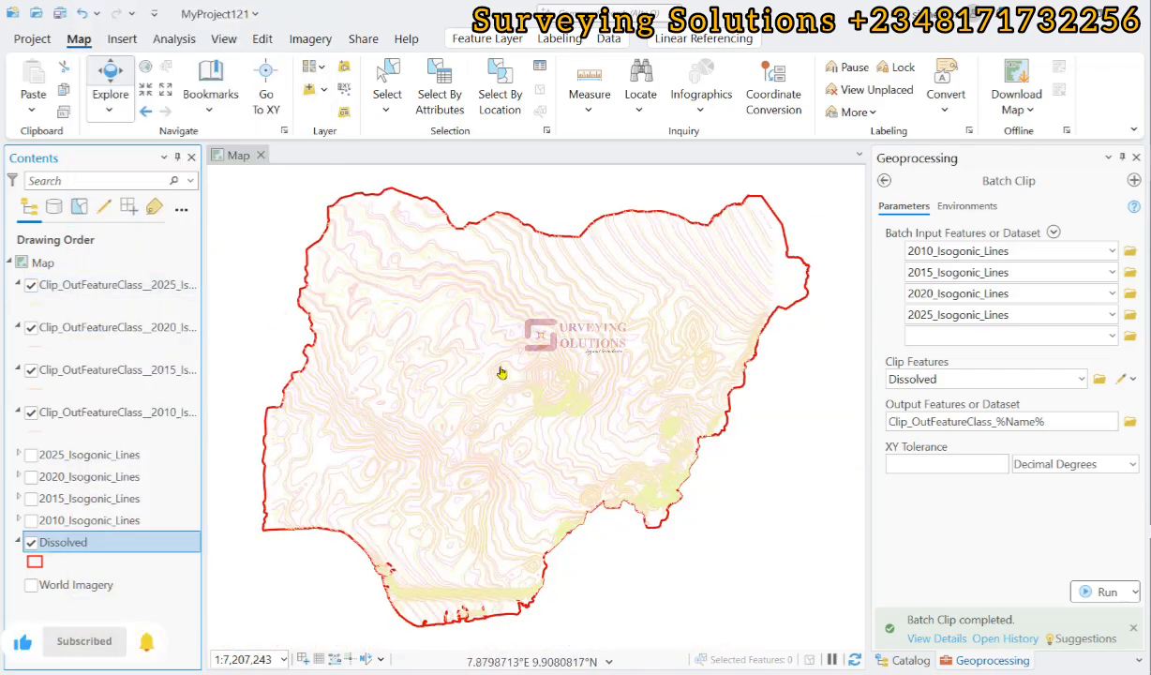
pyautogui.scroll(5, 354, 566)
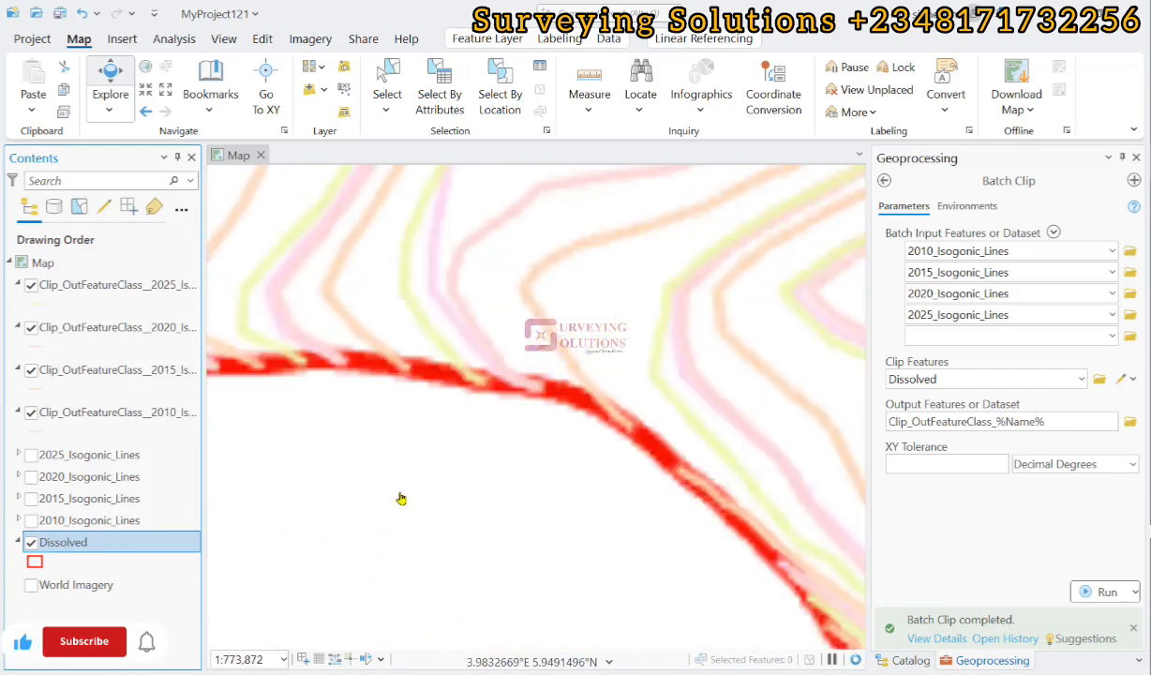
pyautogui.scroll(-6, 478, 372)
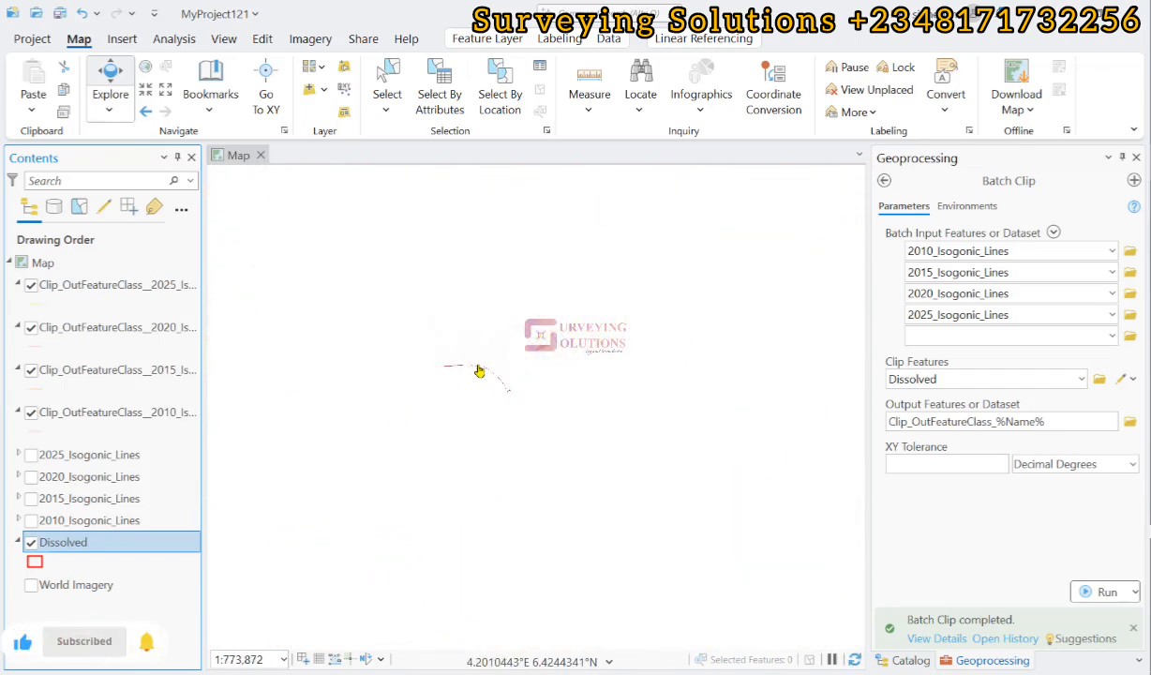
pyautogui.scroll(1, 646, 225)
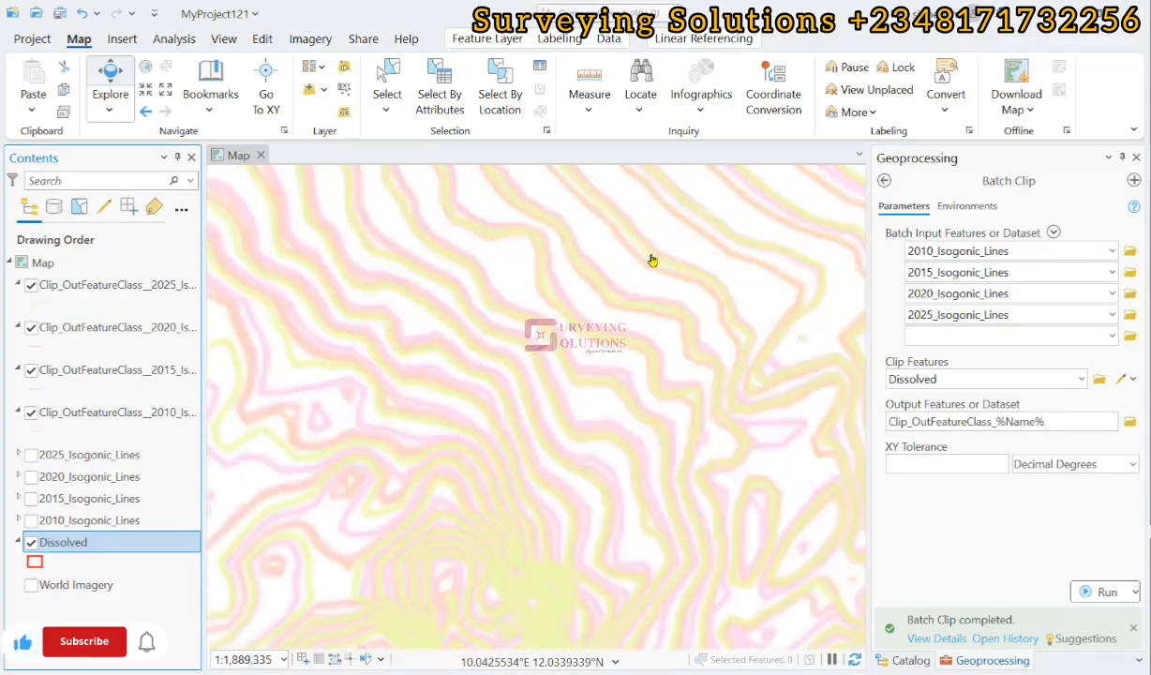
pyautogui.scroll(3, 628, 192)
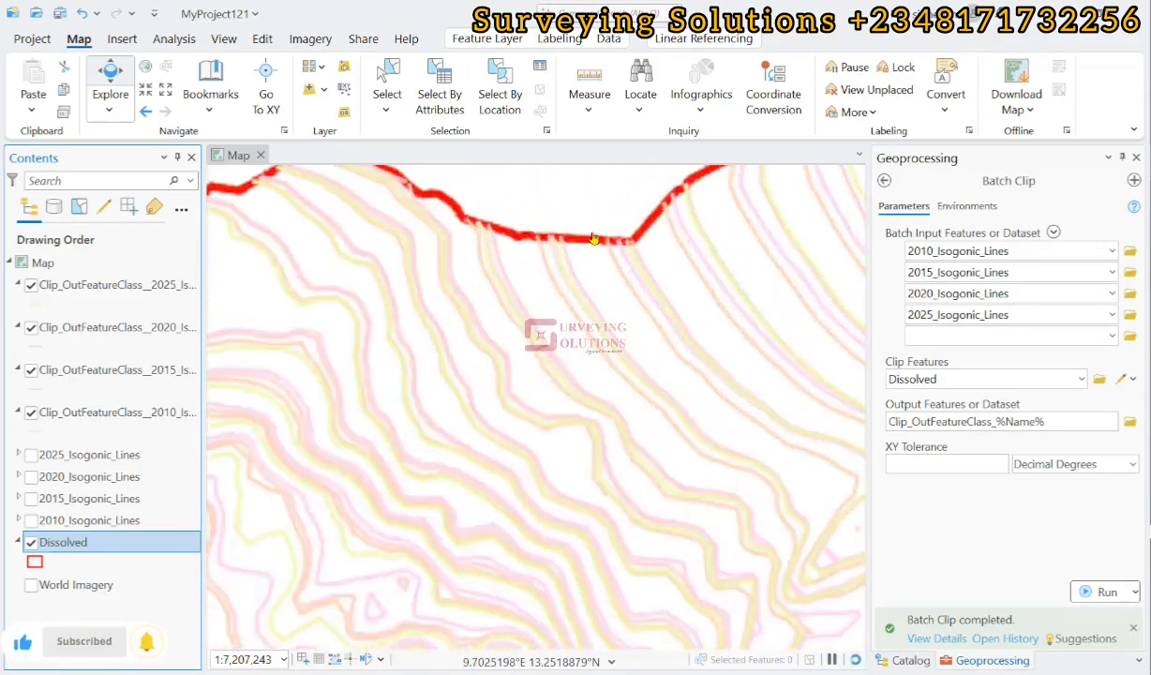